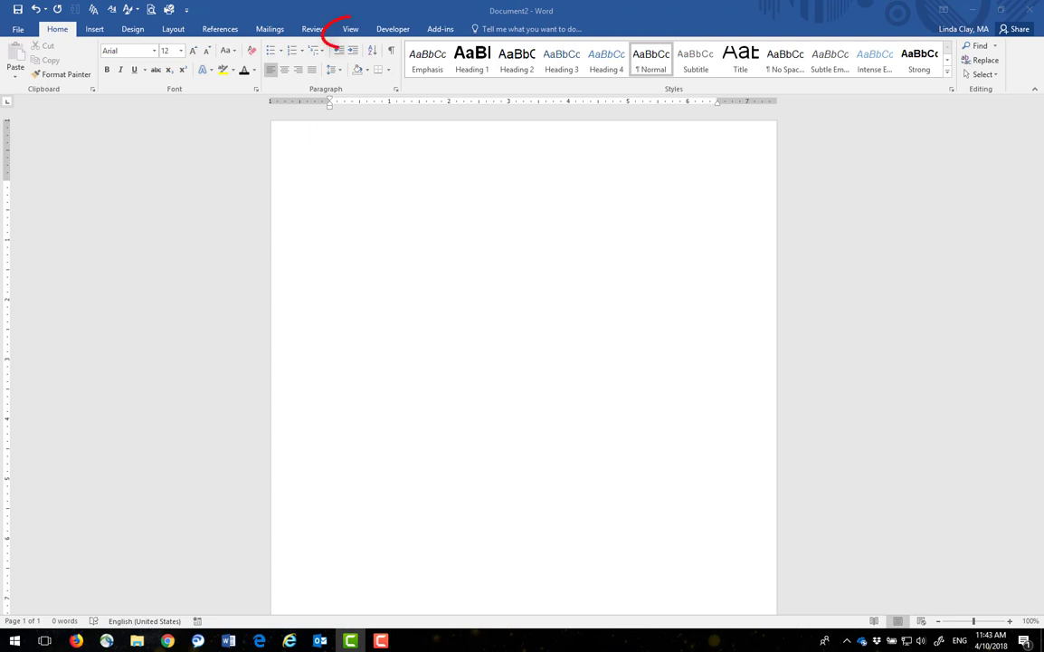
- Show the Navigation pane and turn on the display of paragraph marks and other hidden formatting symbols
click(352, 30)
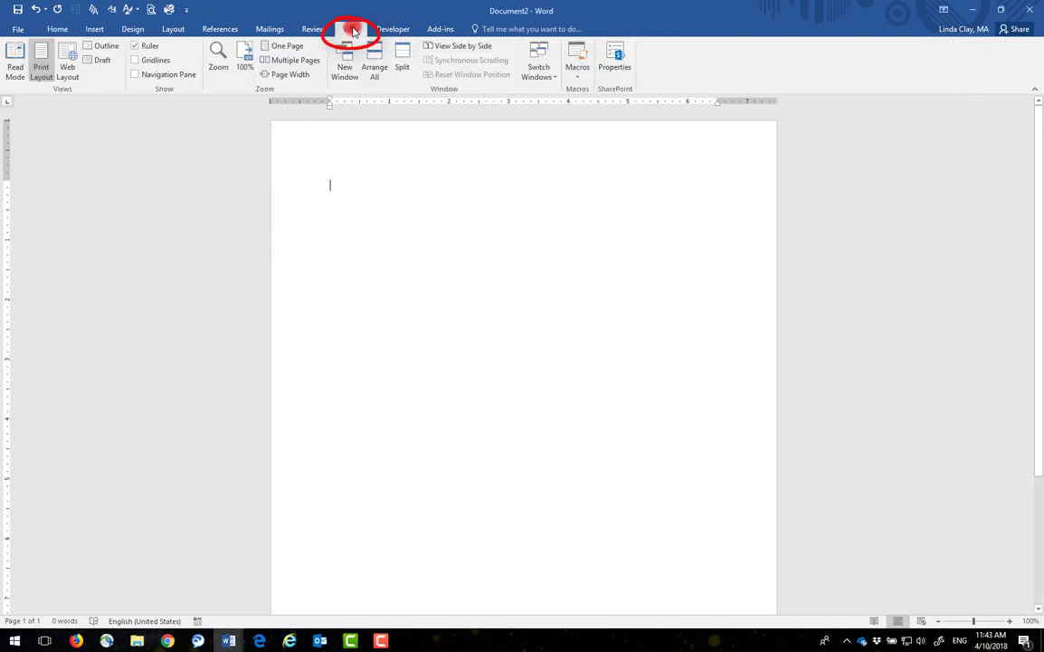
click(134, 74)
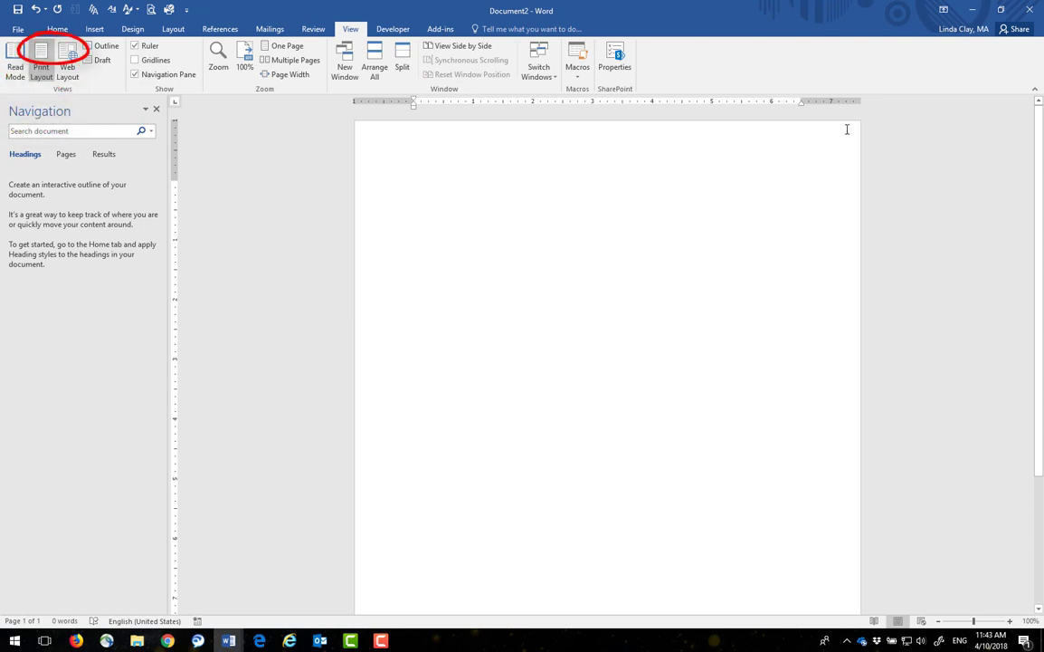
click(61, 32)
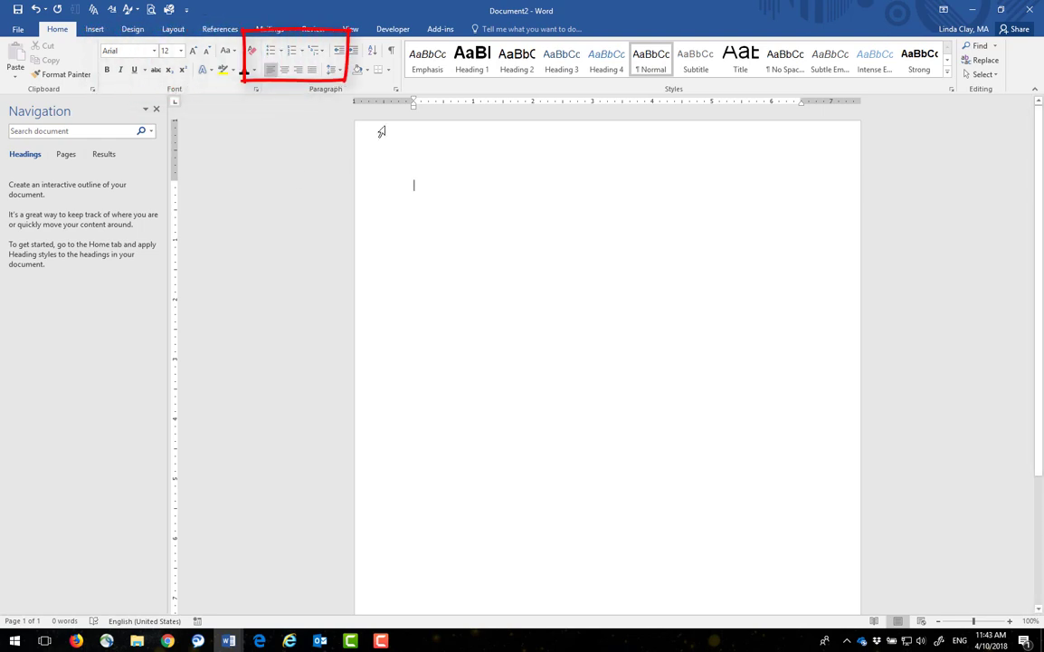
click(392, 53)
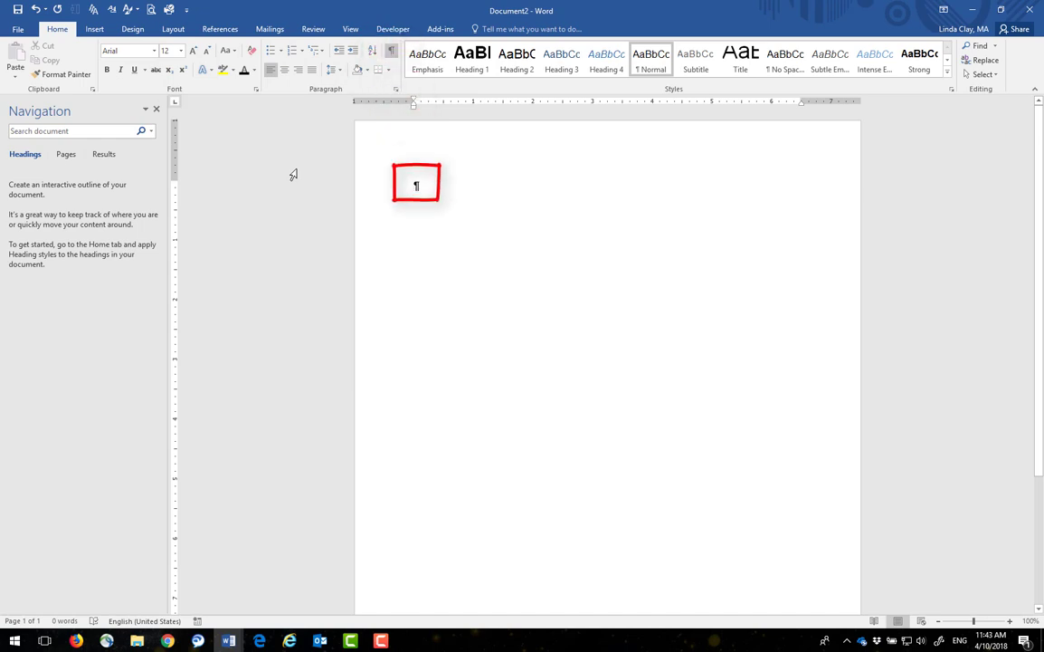
- Try out blank paragraphs and tabs on the empty page to see their formatting marks, and delete them all
key(Return)
key(Return)
key(Return)
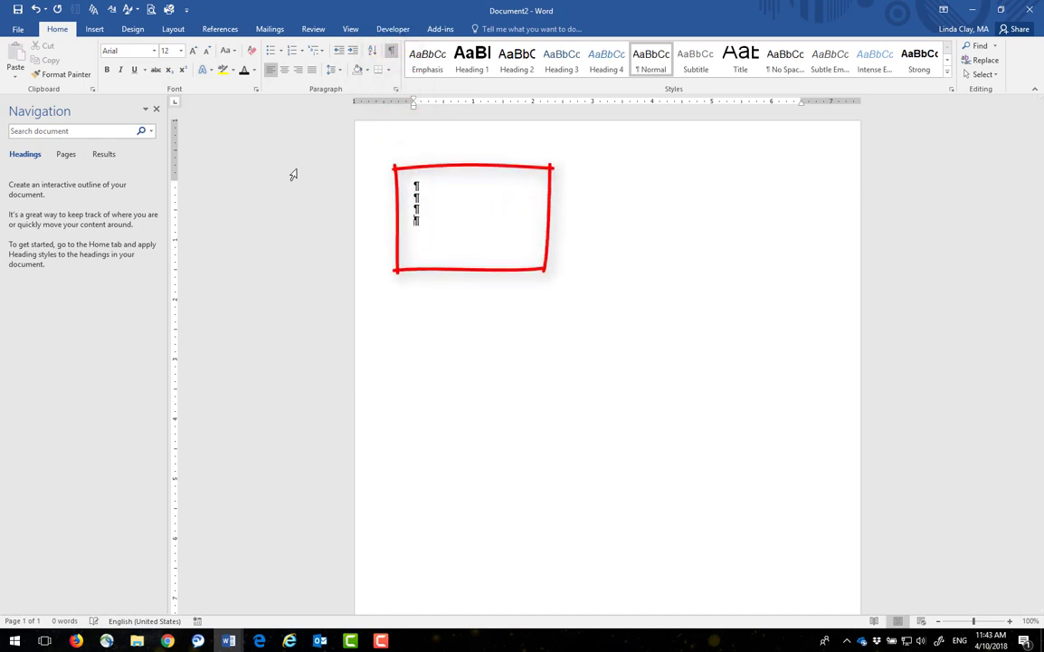
key(Tab)
key(Tab)
key(Tab)
key(BackSpace)
key(BackSpace)
key(BackSpace)
key(BackSpace)
key(BackSpace)
key(BackSpace)
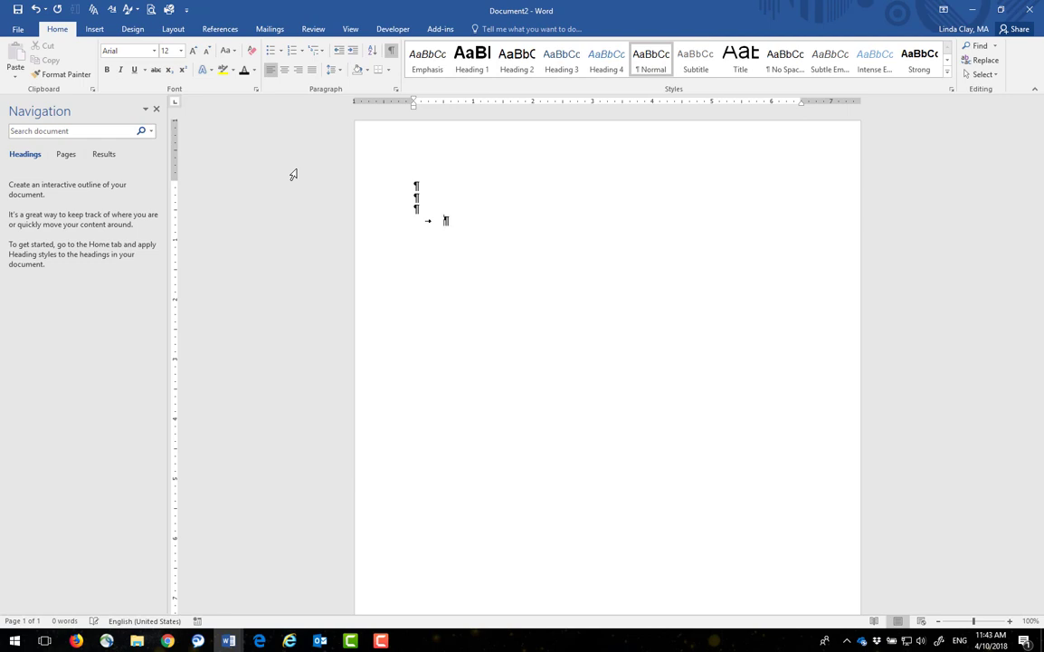
key(BackSpace)
key(BackSpace)
key(BackSpace)
- Enter the title "Basic Formatting" Video Transcript and apply the Heading 1 style to it
text("Basic Formatting" Video Transcript)
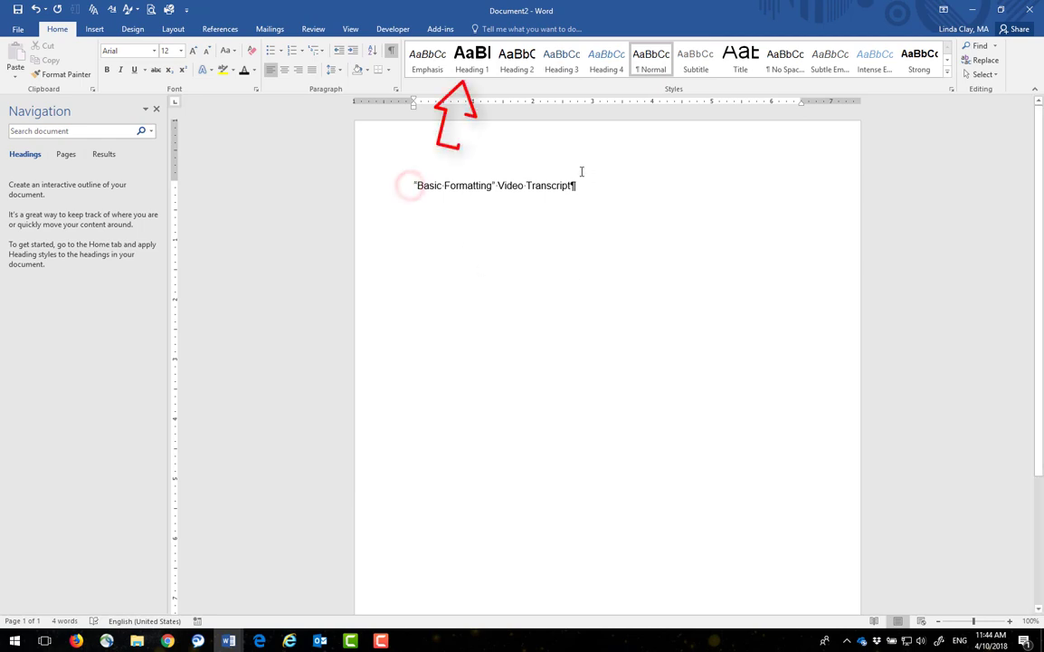
click(472, 61)
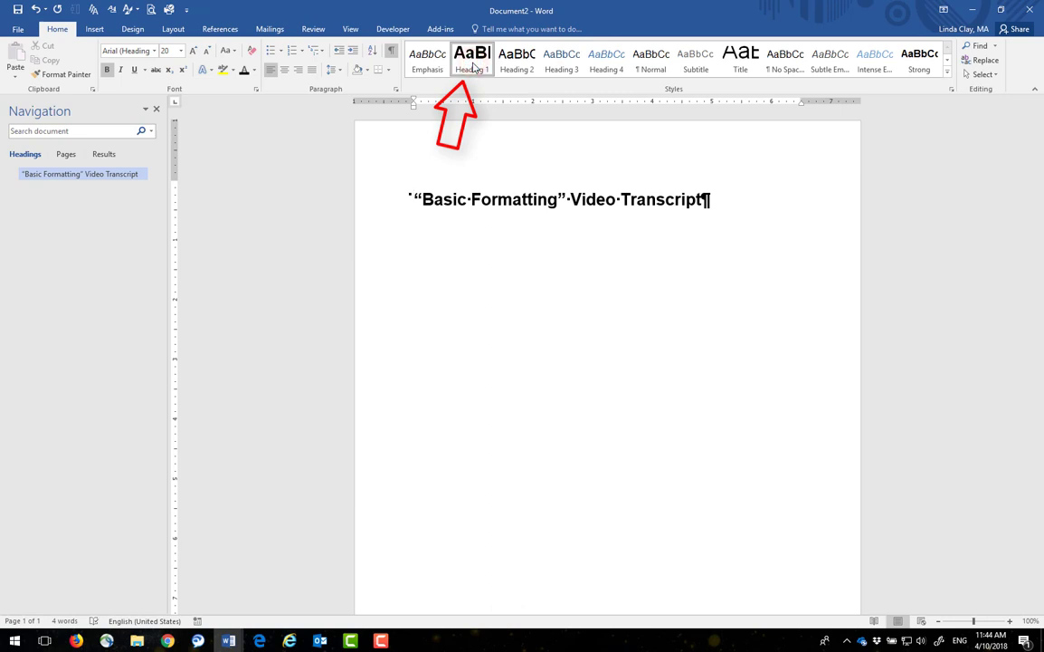
- Review the Heading 1 style definition without changing it
right_click(472, 66)
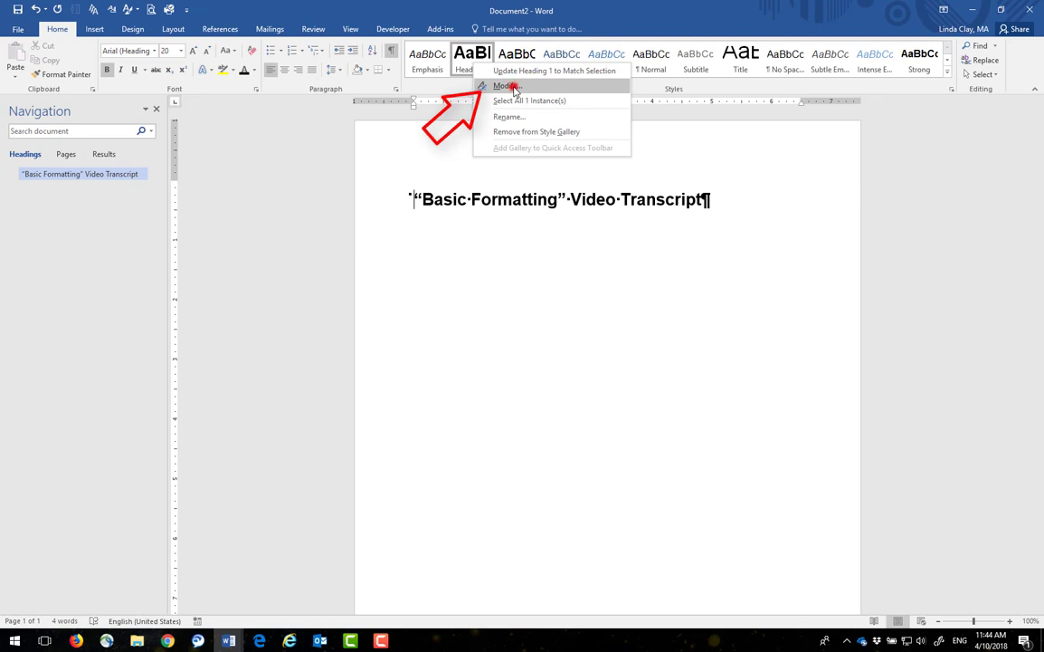
click(509, 86)
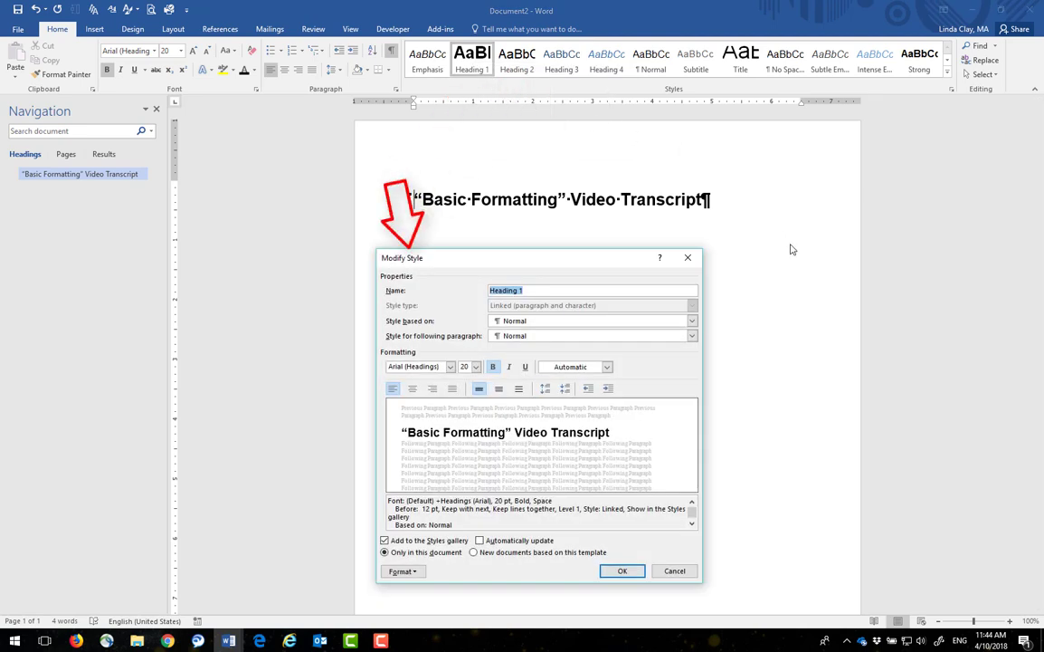
click(677, 569)
- Try adding several blank paragraphs after the title to check their spacing, and remove them
click(707, 201)
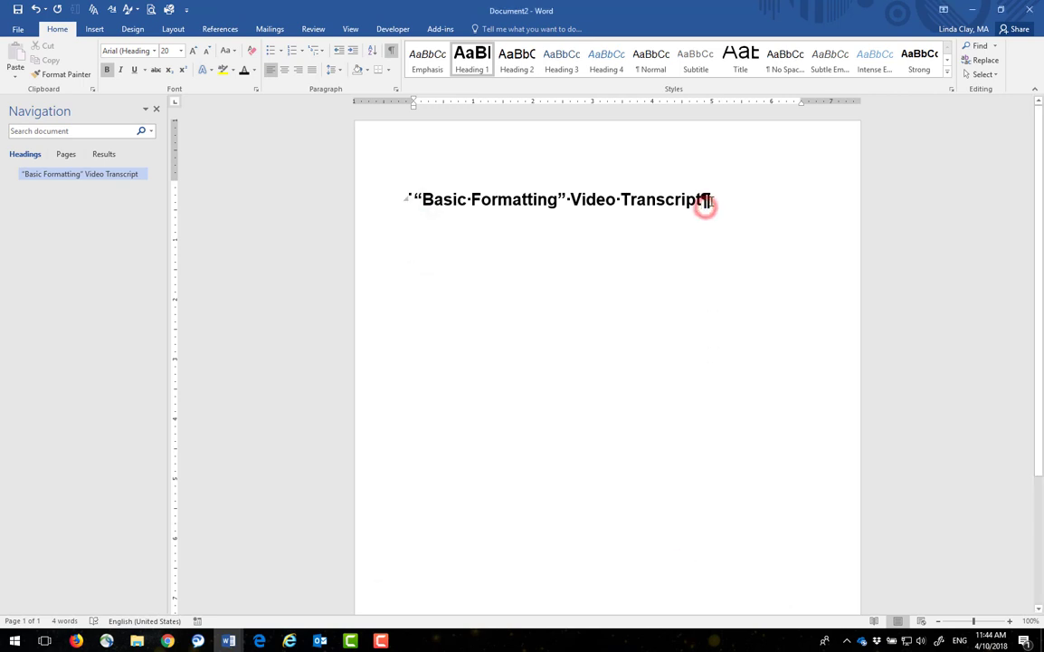
key(Return)
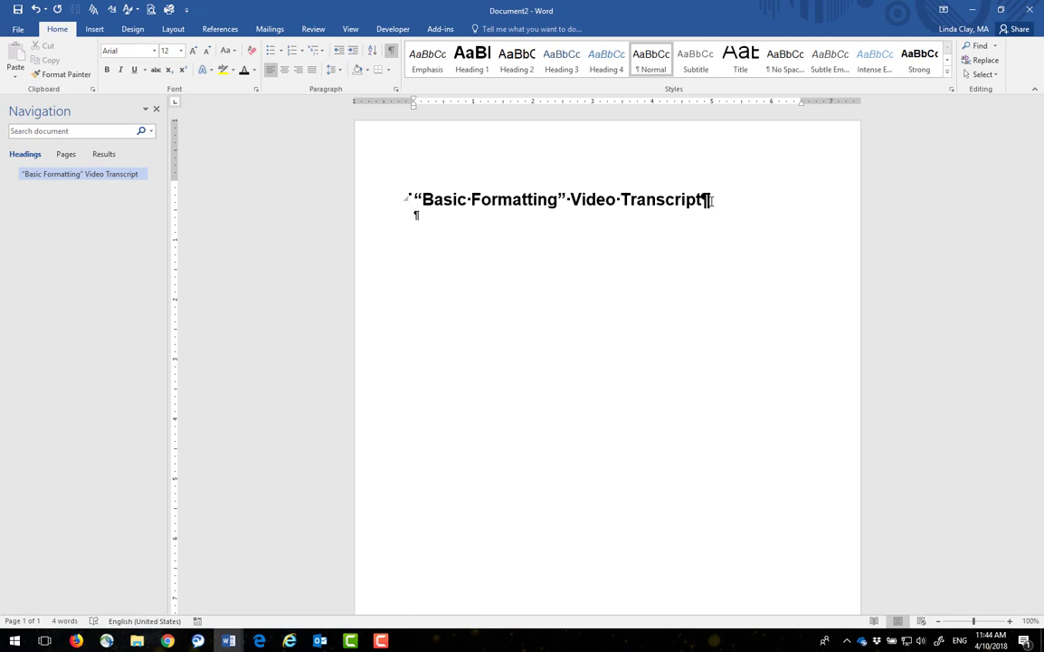
key(Return)
key(Return)
key(Return)
key(BackSpace)
key(BackSpace)
key(BackSpace)
key(BackSpace)
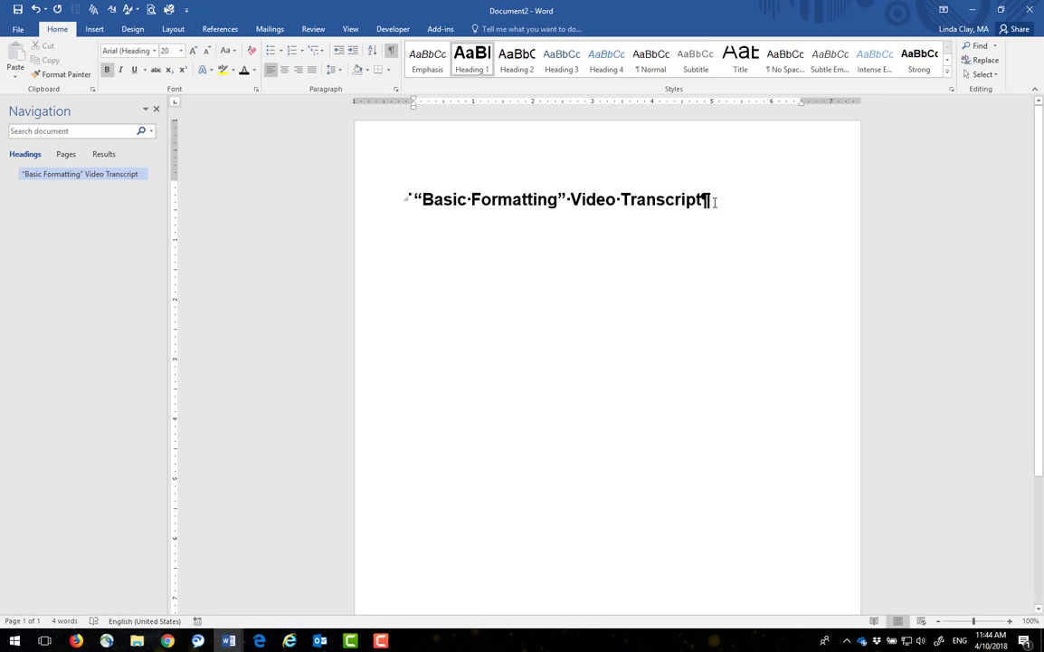
- Set the title paragraph's spacing to 0 pt before and 12 pt after, and make it the default for this document only
double_click(708, 199)
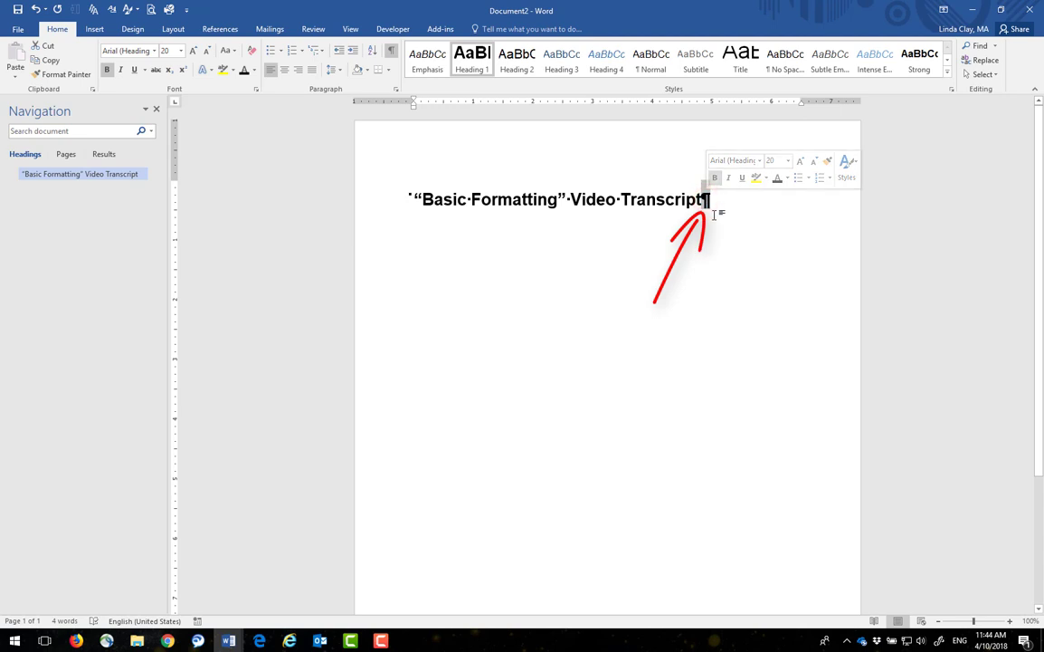
click(395, 91)
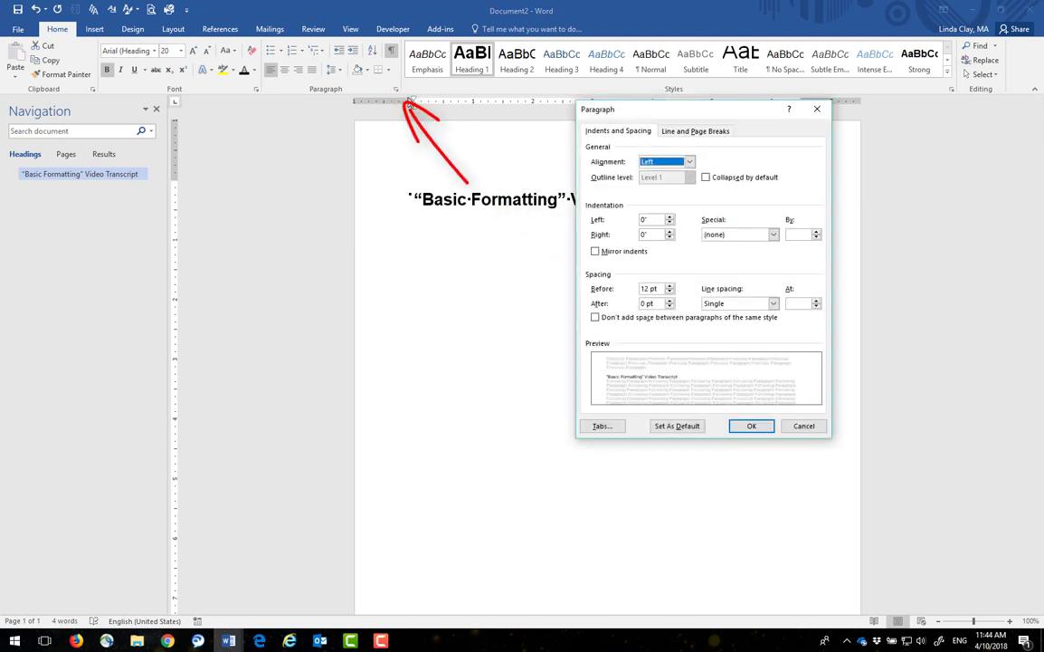
click(670, 291)
click(670, 291)
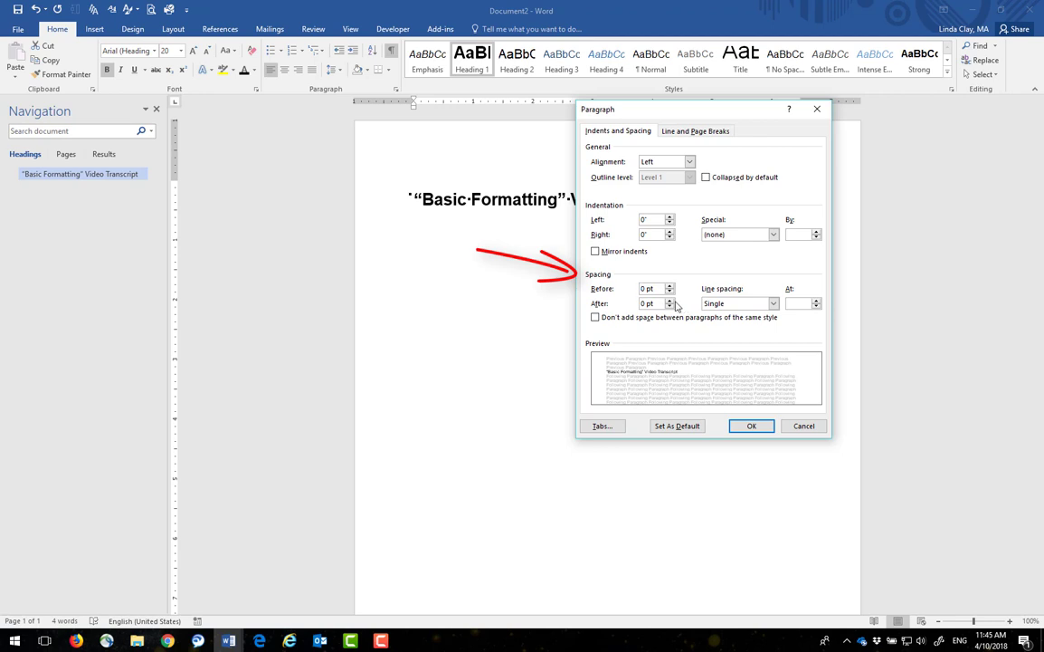
click(670, 300)
click(669, 300)
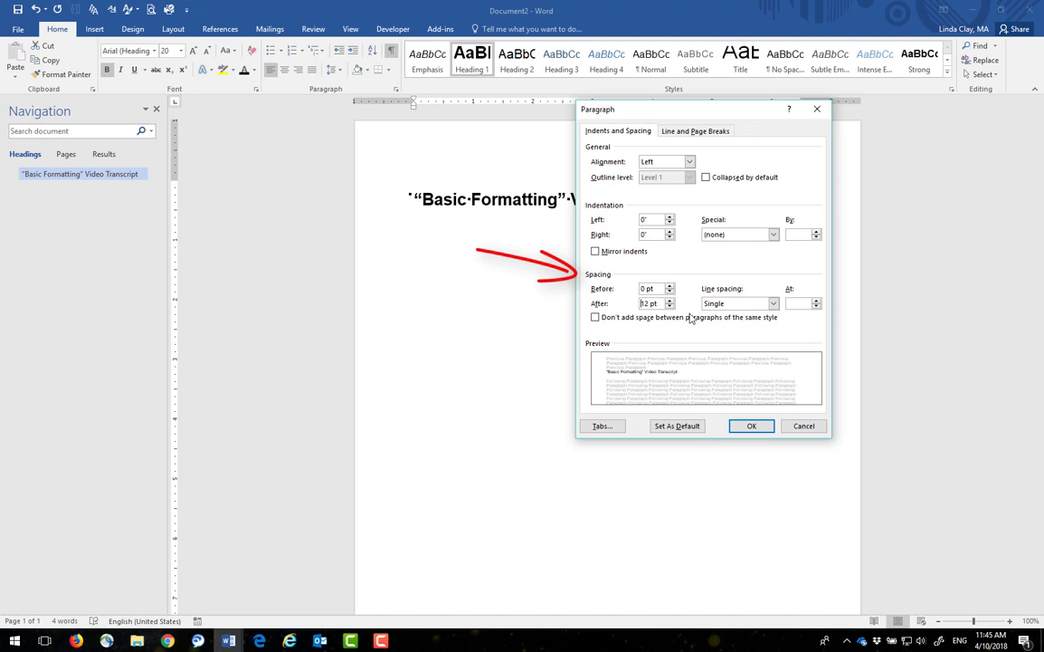
click(678, 426)
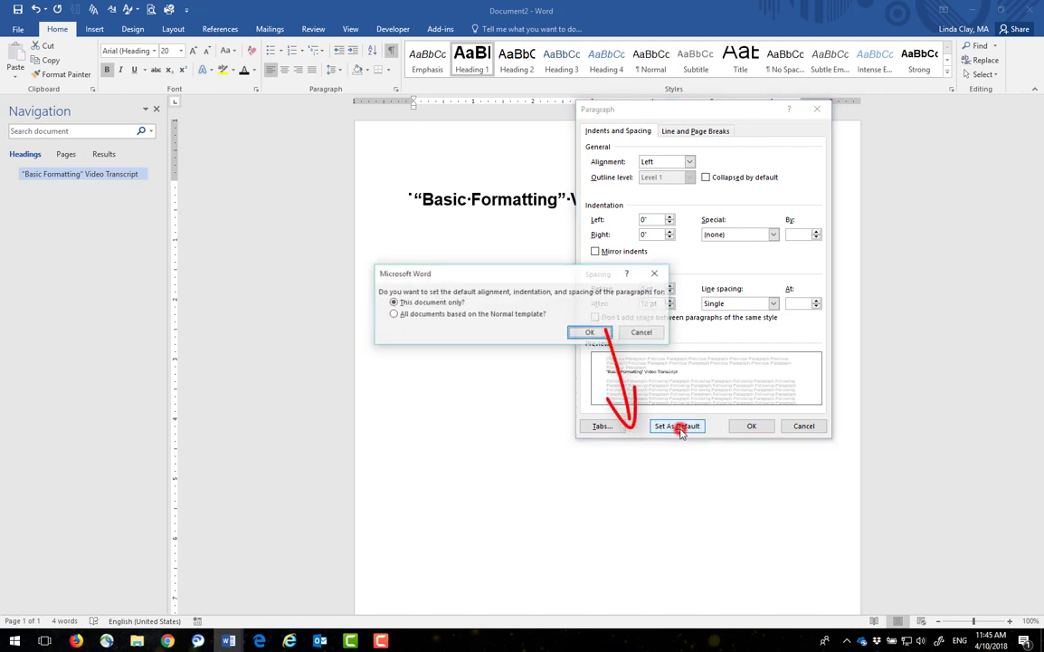
click(591, 333)
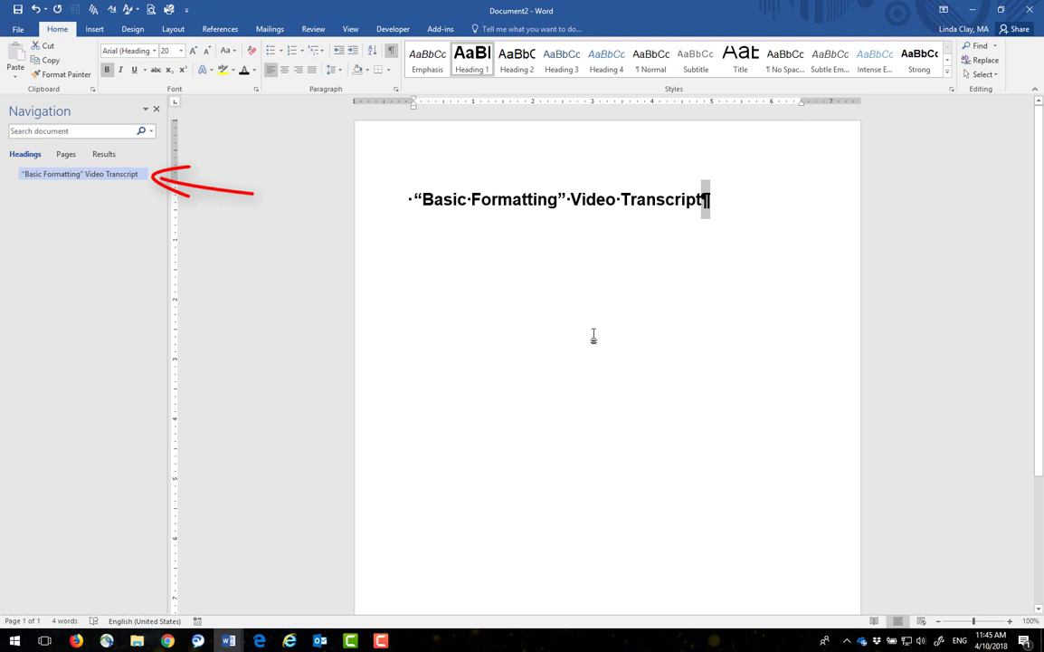
- Start a paragraph below the title, try out extra blank paragraphs with the new spacing, and remove the extra ones
click(726, 204)
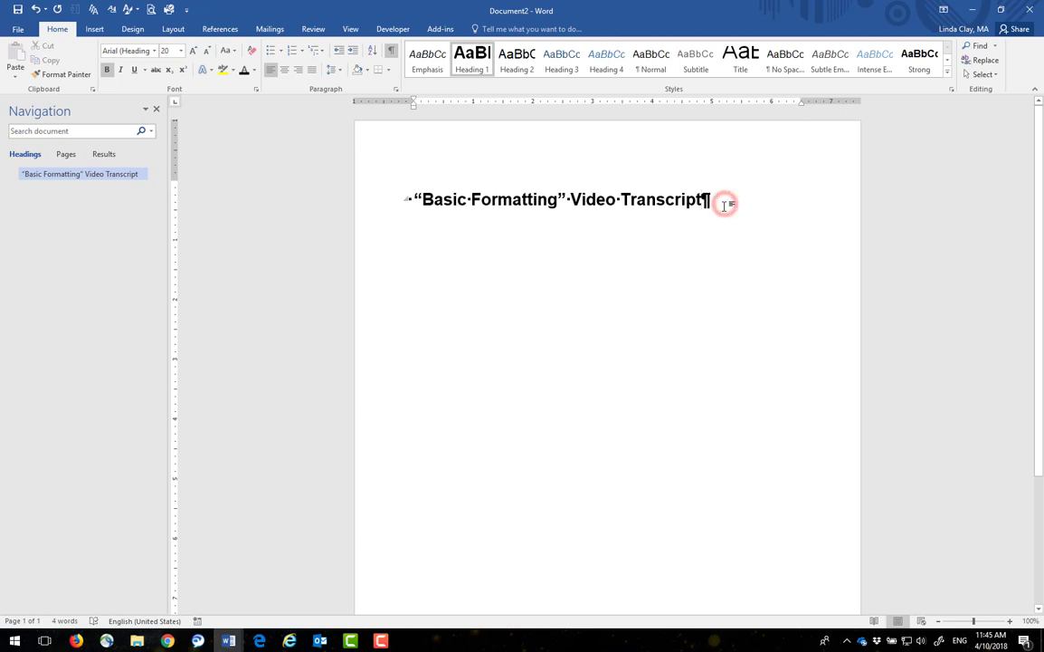
key(Return)
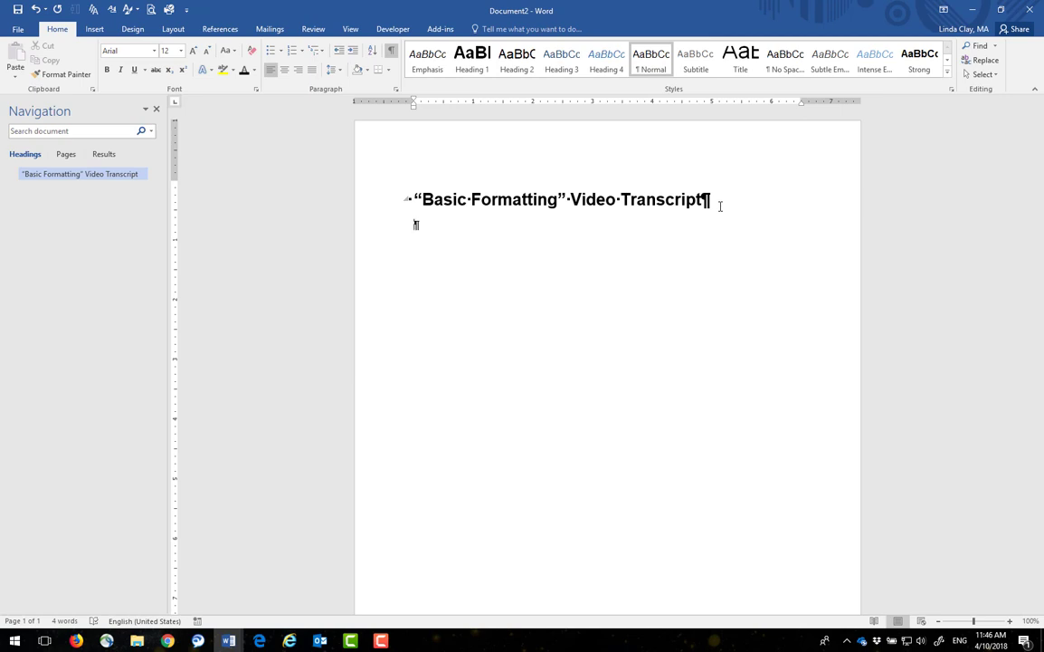
key(Return)
key(Return)
key(Return)
key(Return)
key(Return)
key(BackSpace)
key(BackSpace)
key(BackSpace)
key(BackSpace)
key(BackSpace)
- Enter "Part 1" below the title and apply the Heading 2 style to it
text(Part 1)
click(408, 227)
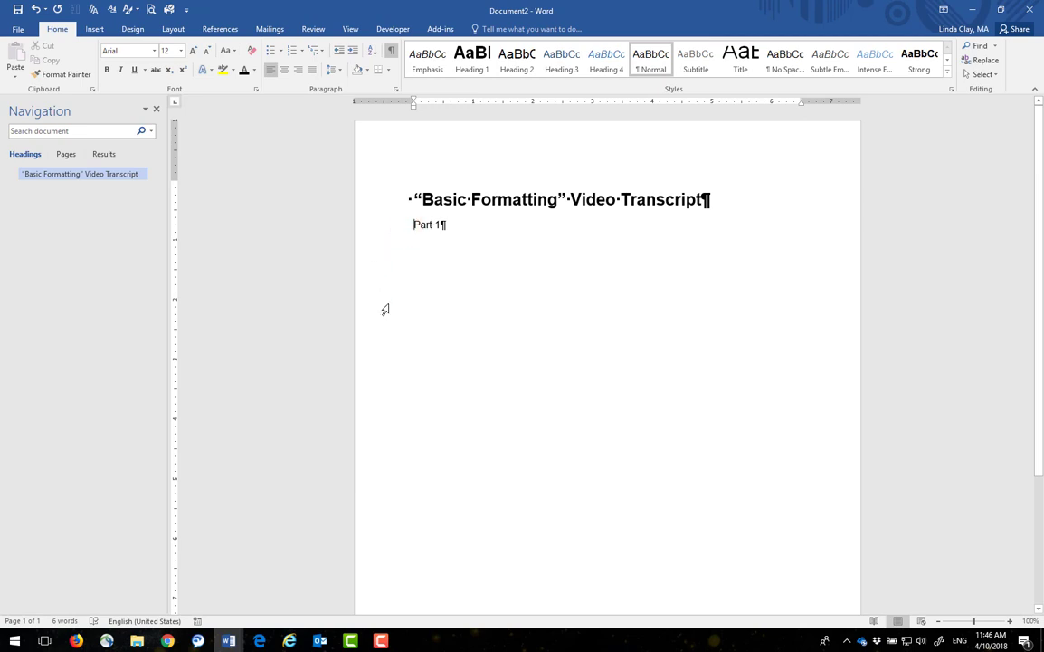
click(524, 63)
click(520, 63)
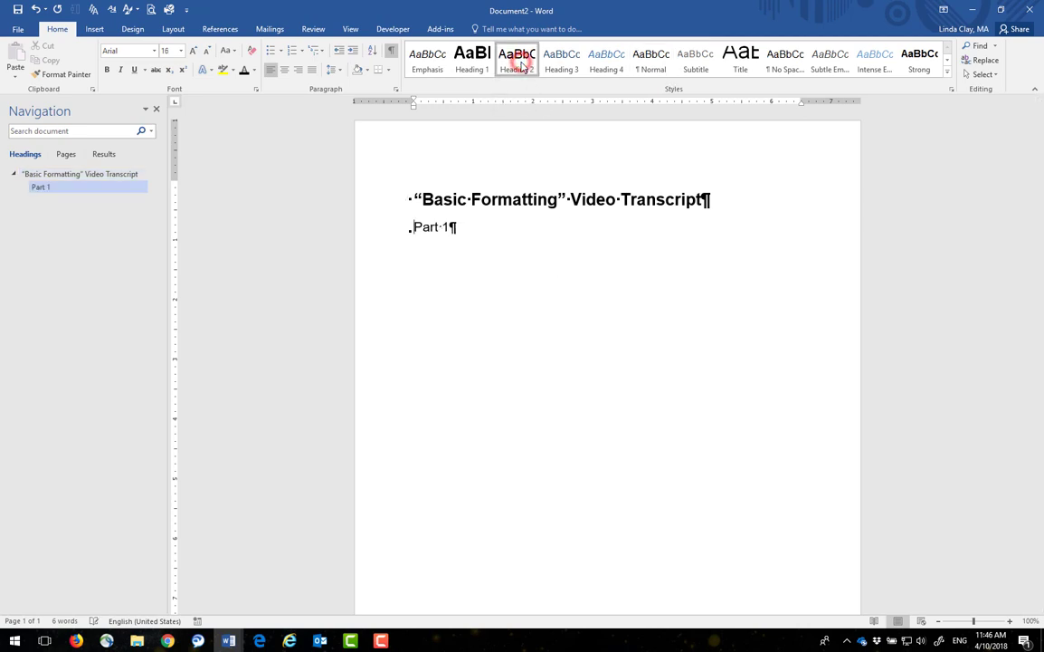
- Modify the Heading 2 style so its text is bold
right_click(521, 66)
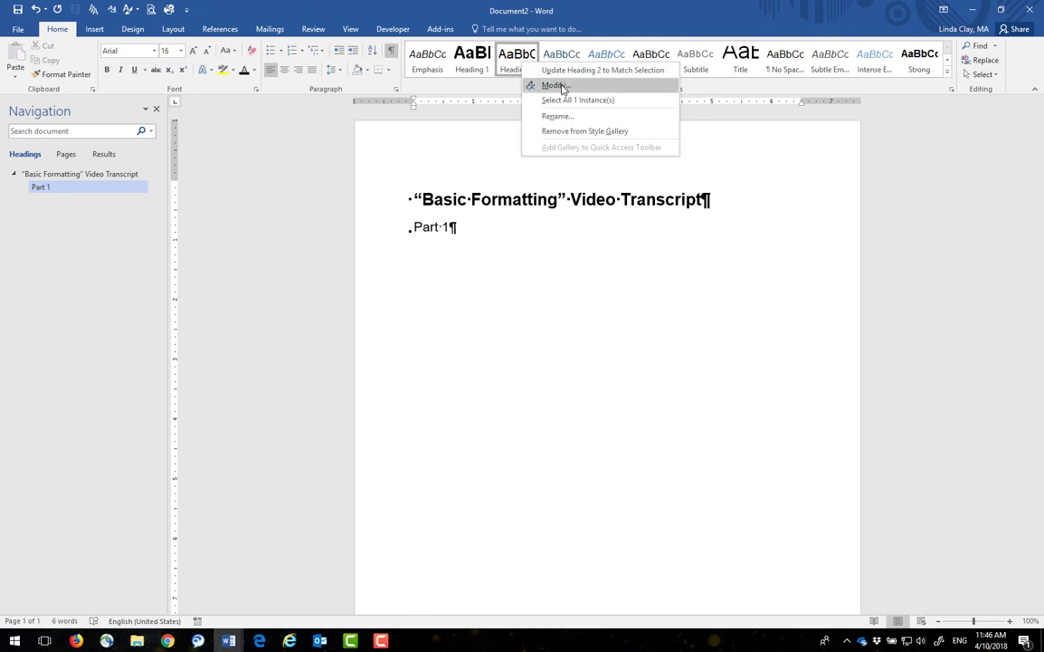
click(554, 85)
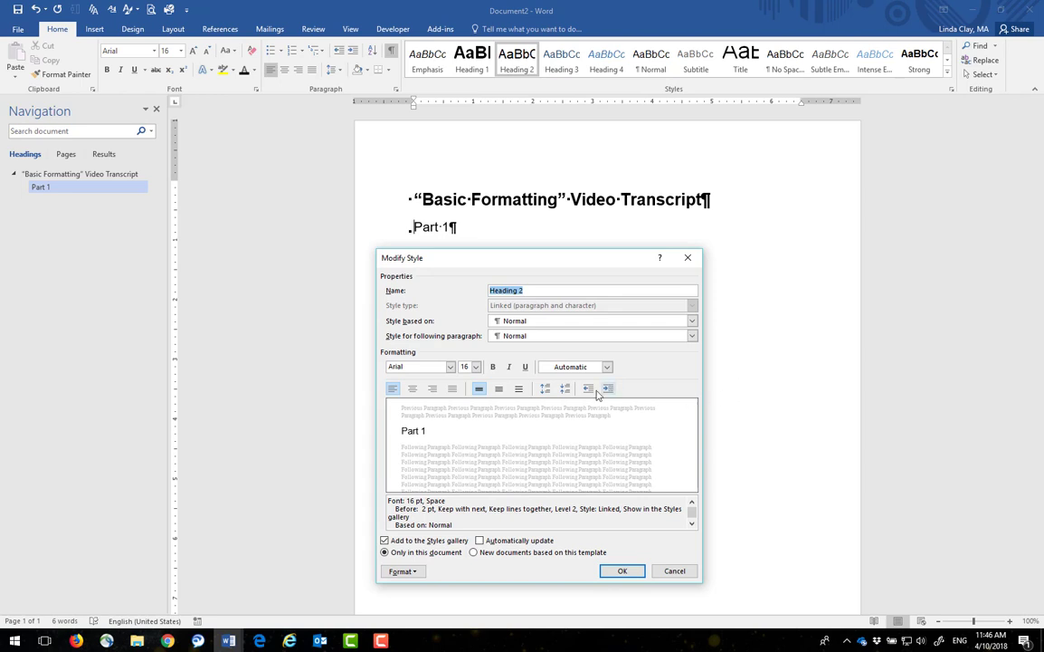
click(495, 369)
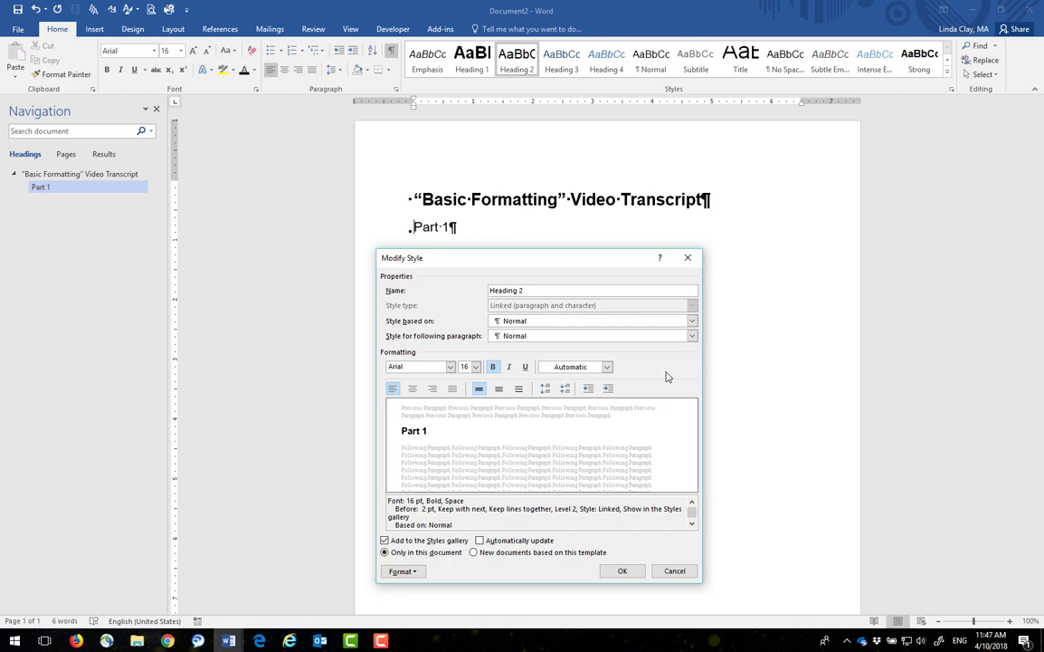
click(626, 571)
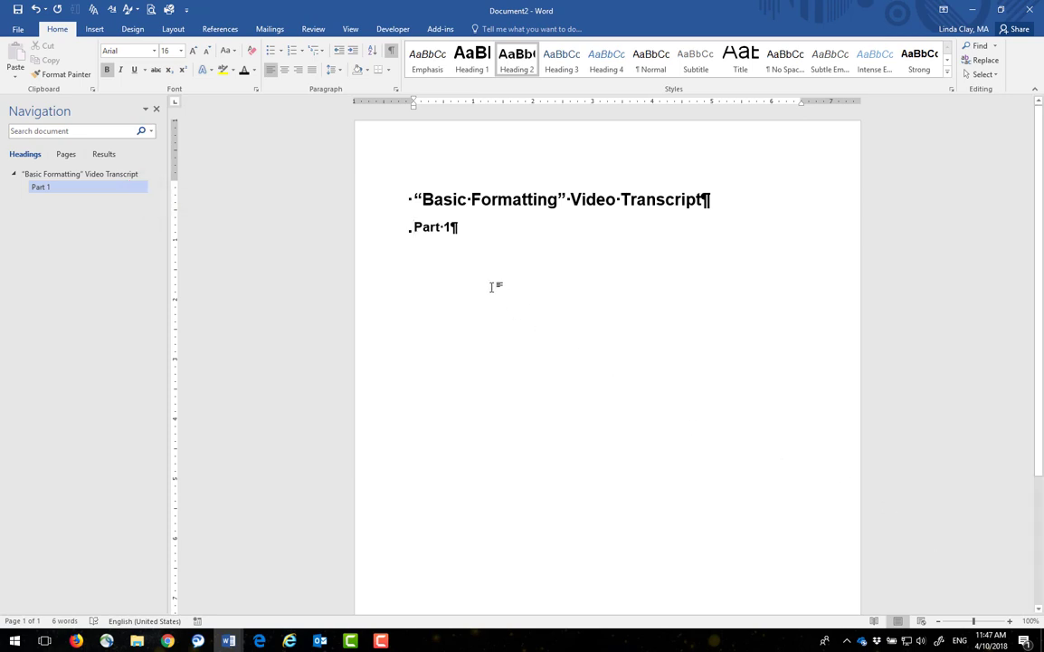
- Replace the "Part 1" line with "Let's create a document from scratch and make the document ADA compliant, using the format tools discussed in the "Step1" document."
click(389, 230)
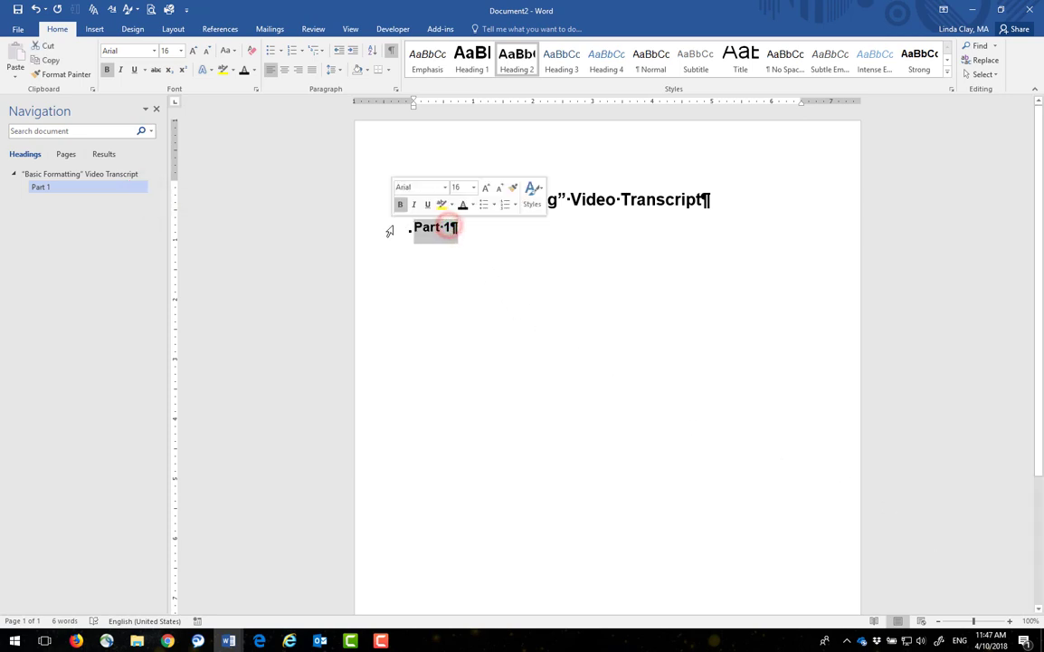
key(Delete)
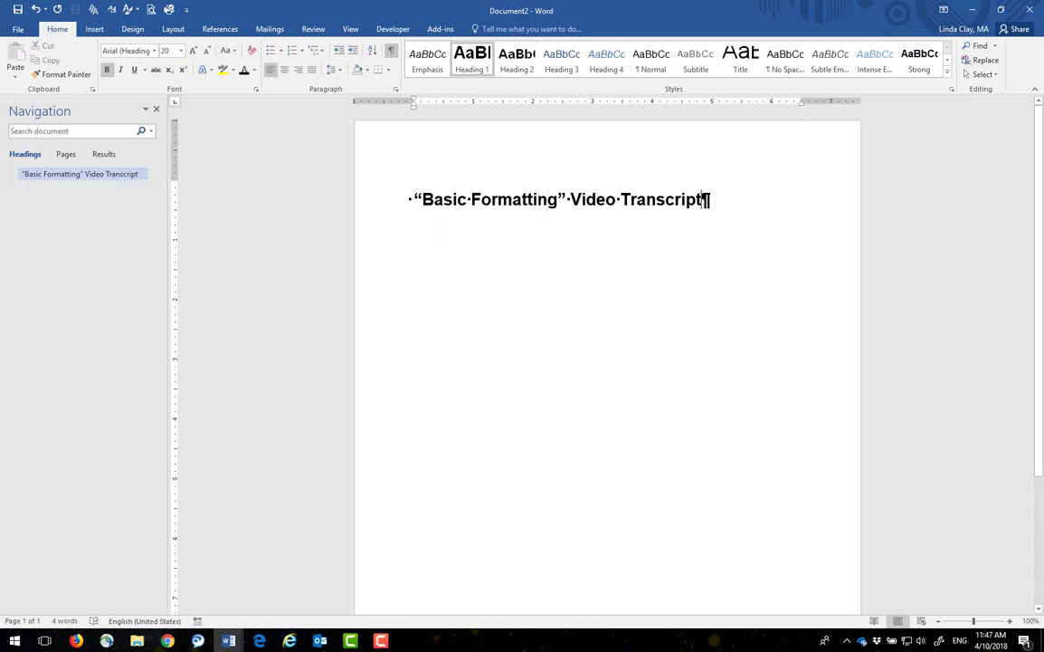
key(Return)
text(L)
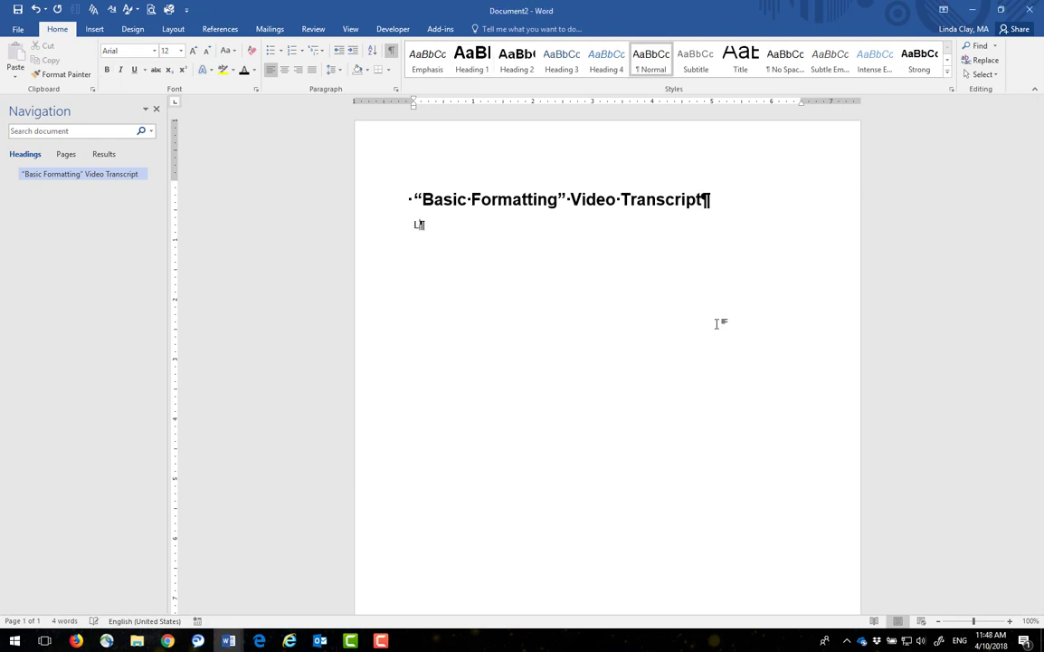
text(et's create a document from scratch and make the document ADA compliant, using the format tools discussed in the ")
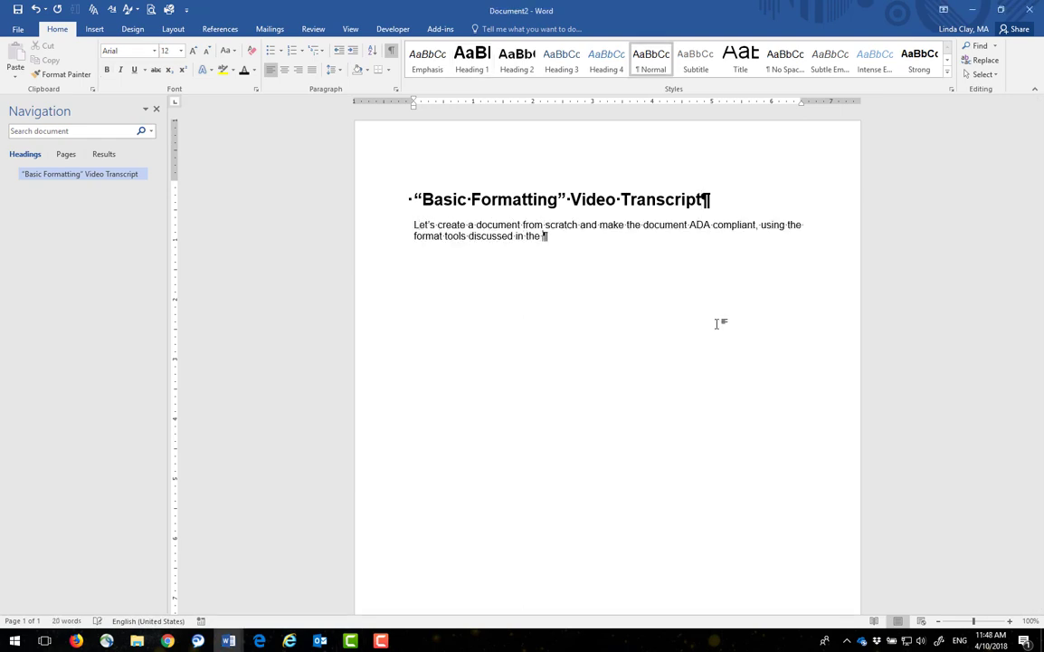
text(Step1" document.)
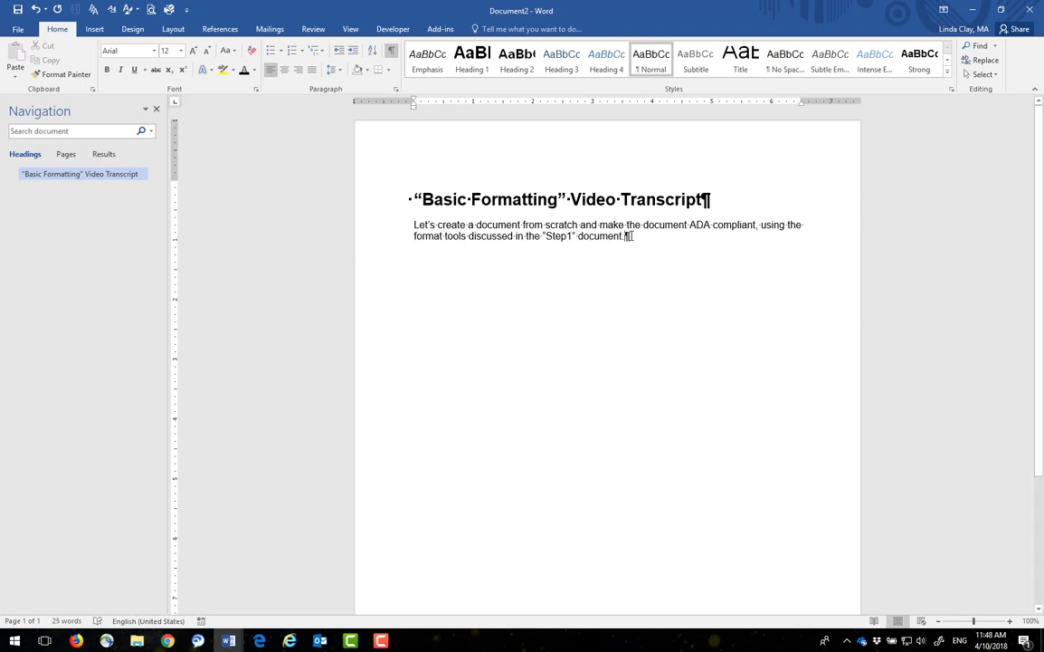
- Start a new paragraph below the body text and check its paragraph spacing settings without changing them
key(Return)
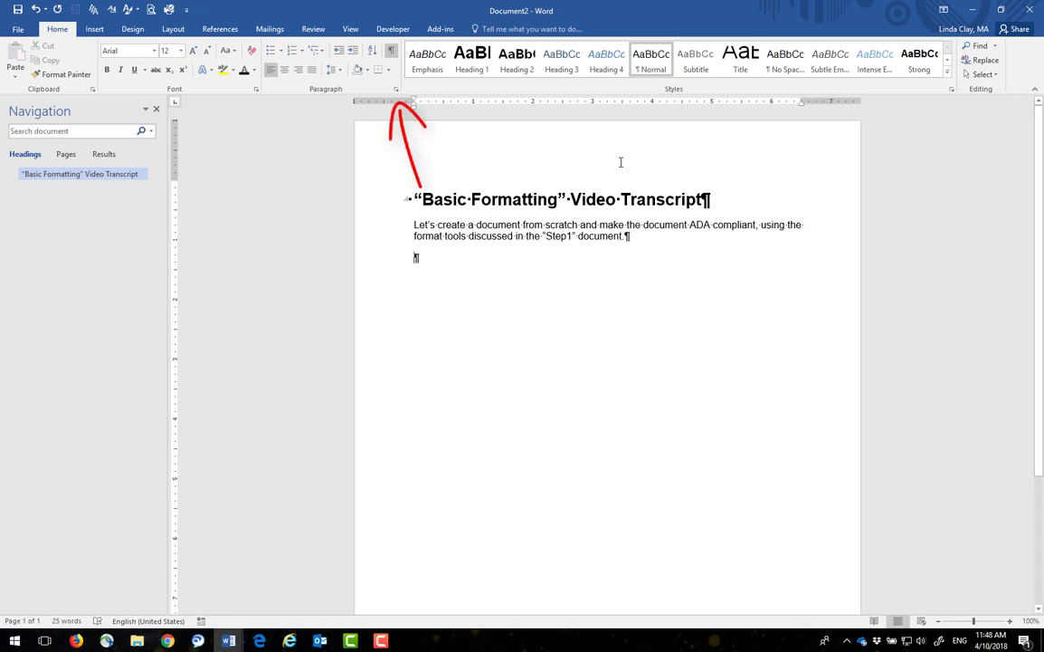
click(396, 89)
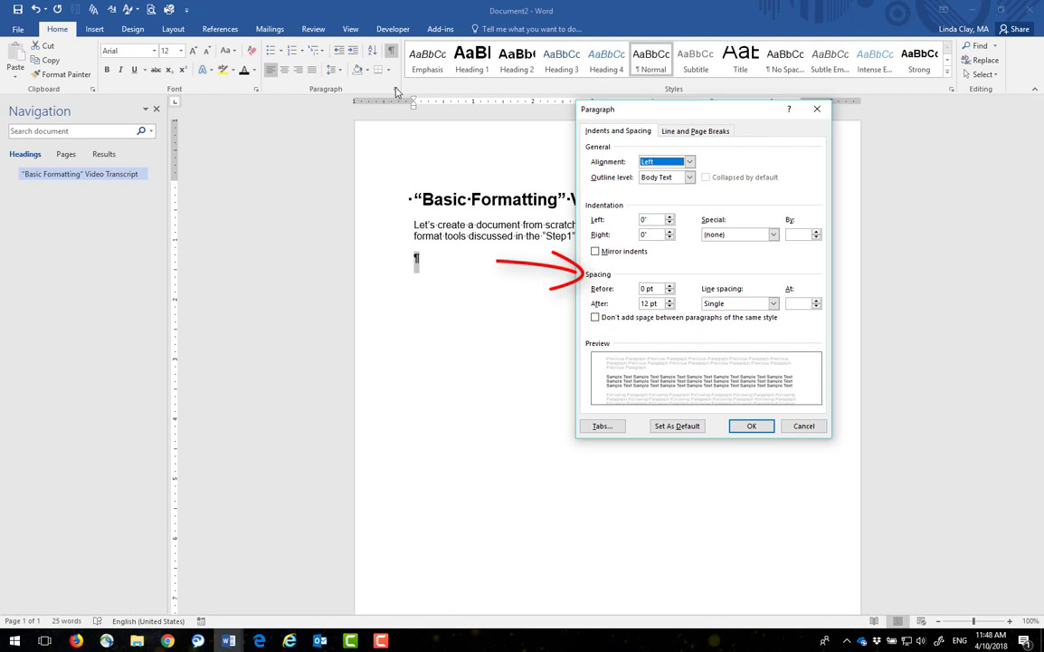
click(797, 427)
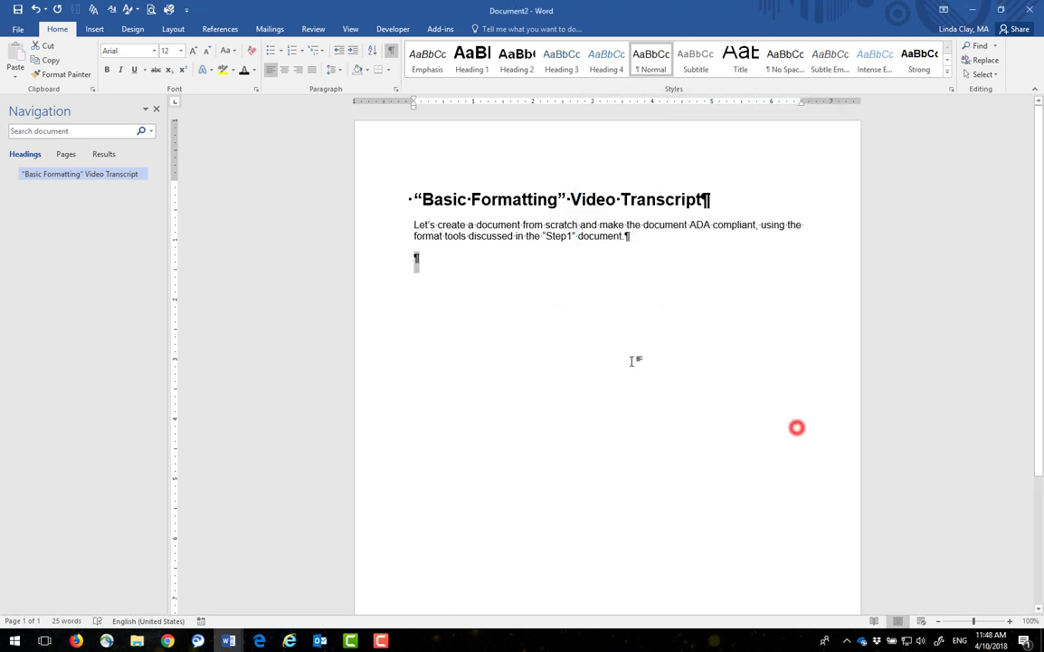
- Enter "First, click the "View" tab in Word and select "Navigation Pane," which will display your headings structure as you create it." in the empty paragraph
click(493, 264)
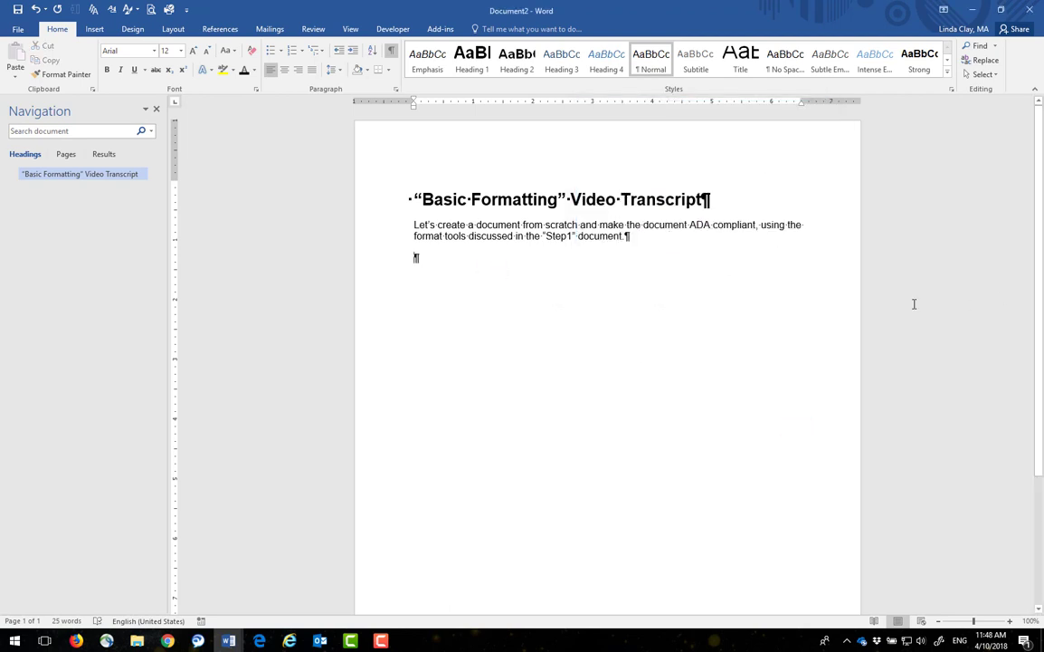
text(First, click the "View" tab in Word and select "Navigation Pane," which will display your headings structure as you create it.)
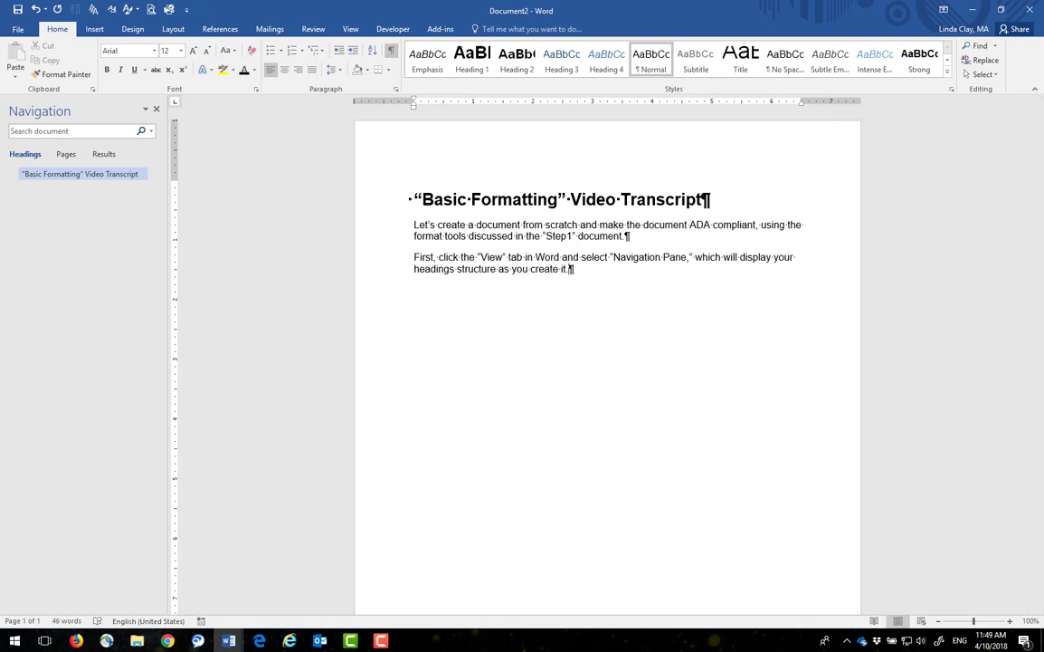
- Try a special first-line indent of 0.5" in the paragraph settings of the second body paragraph and discard it
click(410, 256)
mouse_move(413, 101)
mouse_down()
mouse_move(441, 103)
mouse_move(413, 103)
mouse_up()
click(396, 90)
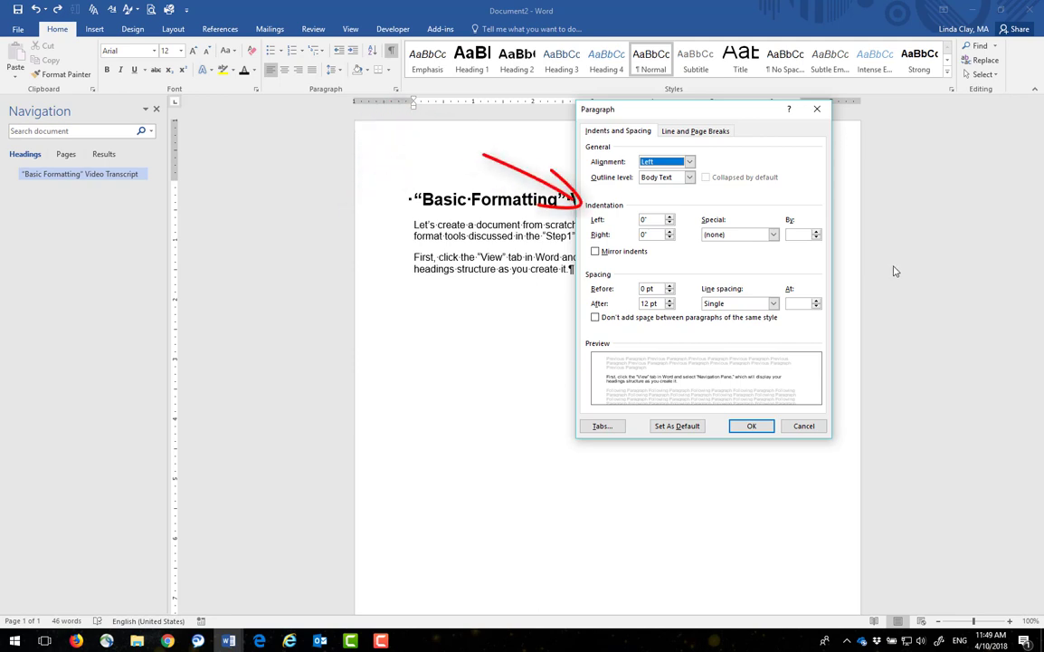
click(774, 235)
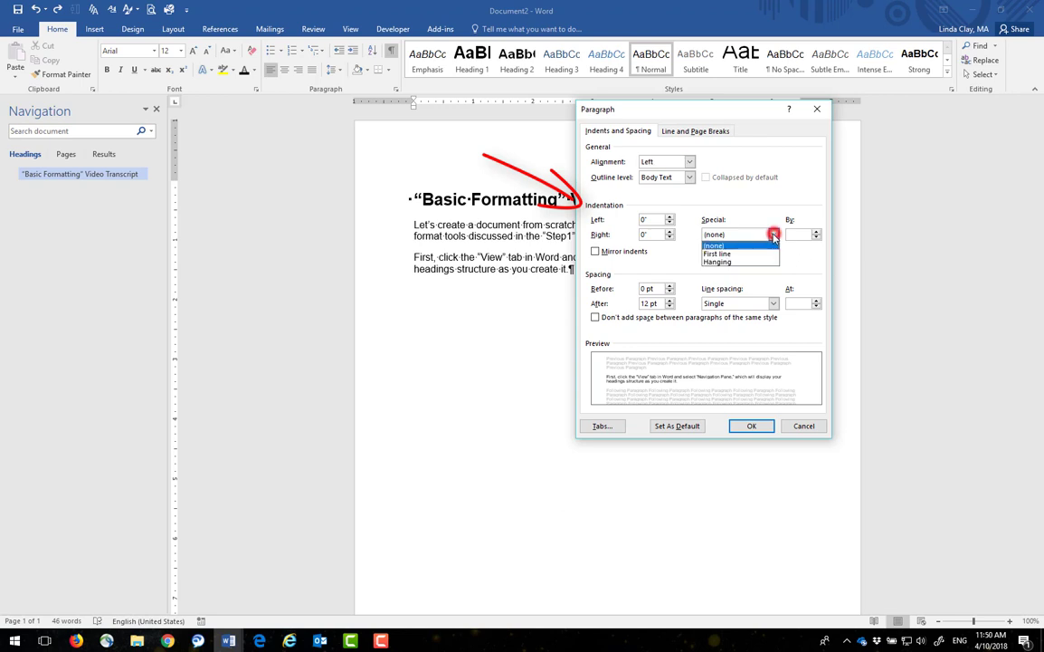
click(764, 253)
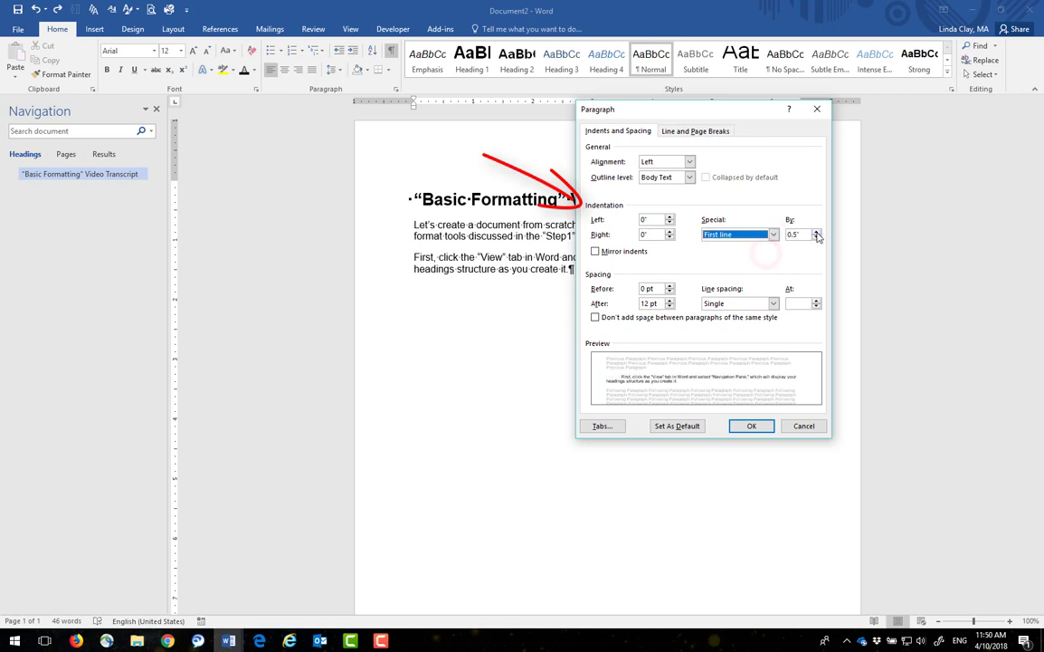
click(816, 232)
click(816, 237)
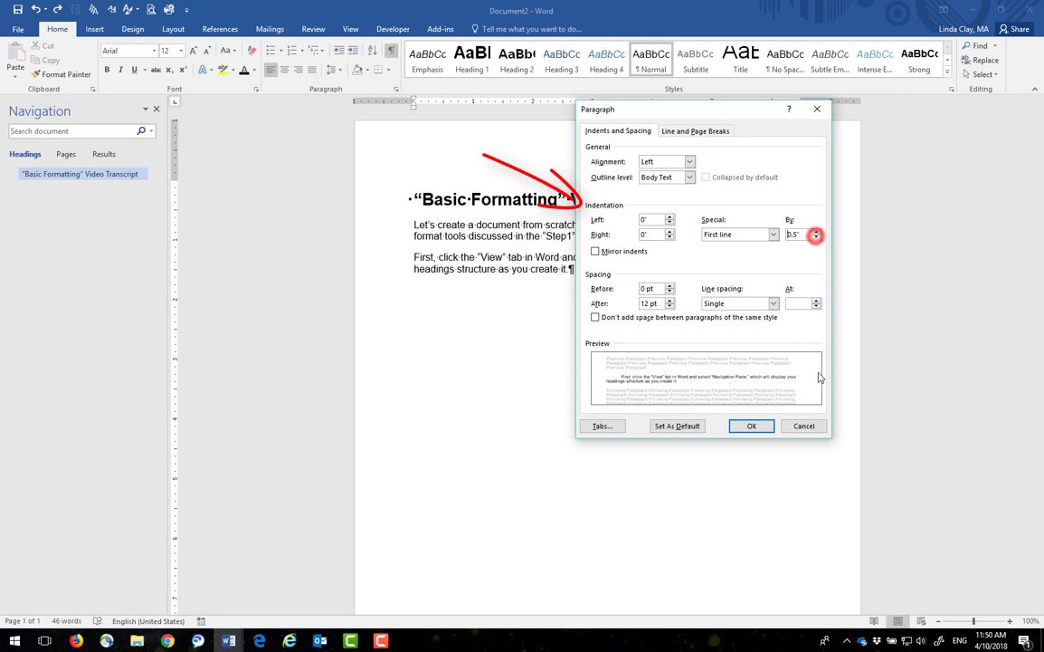
click(804, 426)
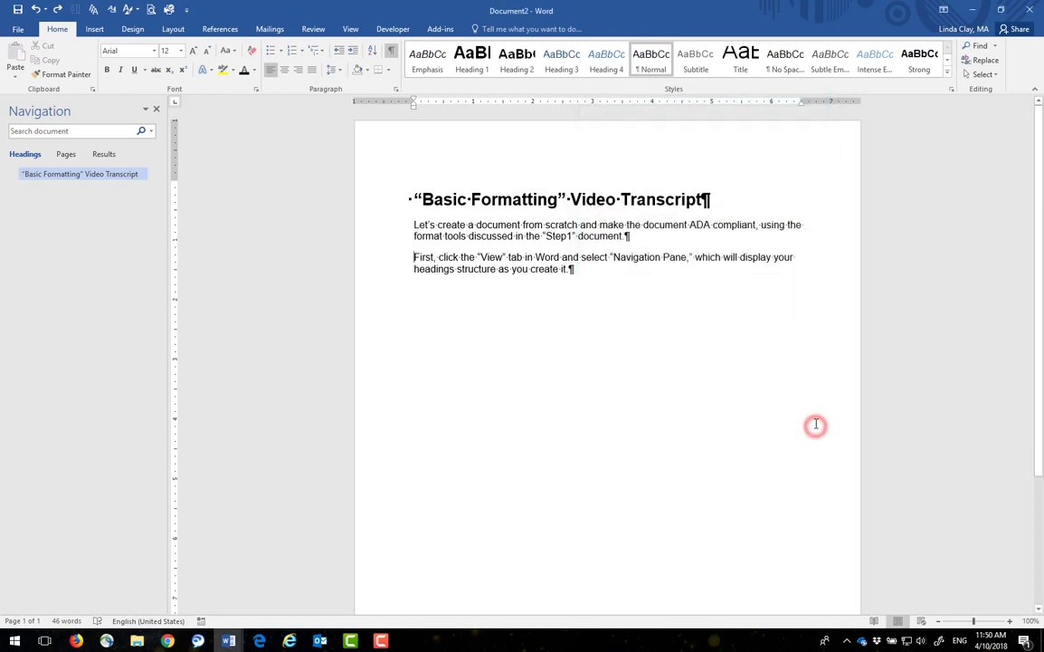
- Add a bulleted list with "Step 1" and "Step 2" below the second body paragraph and reduce its left indent slightly
click(574, 269)
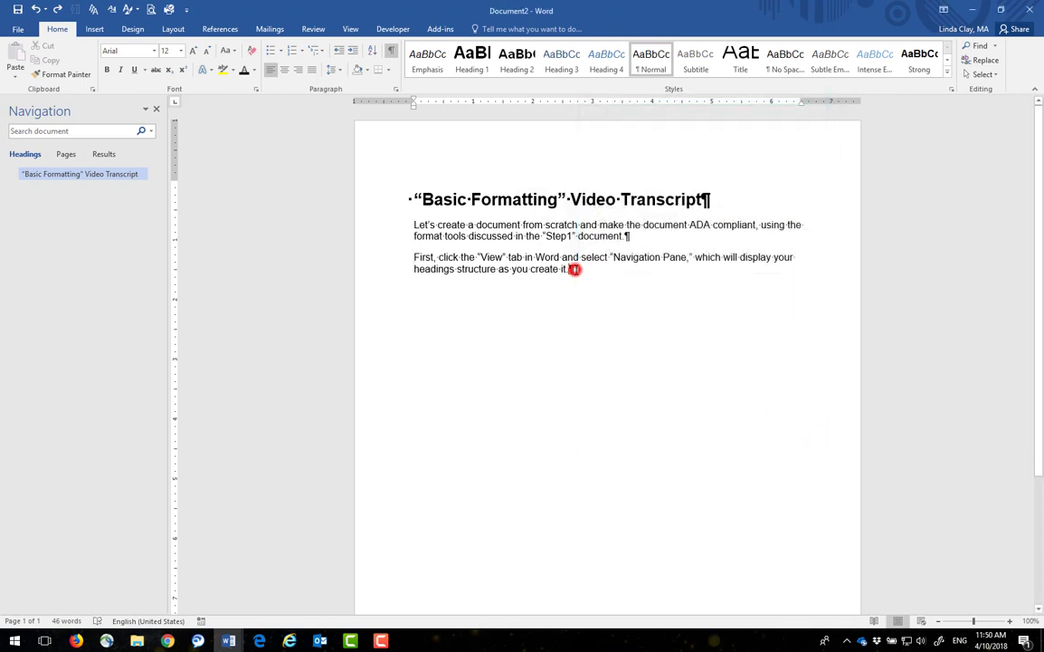
key(Return)
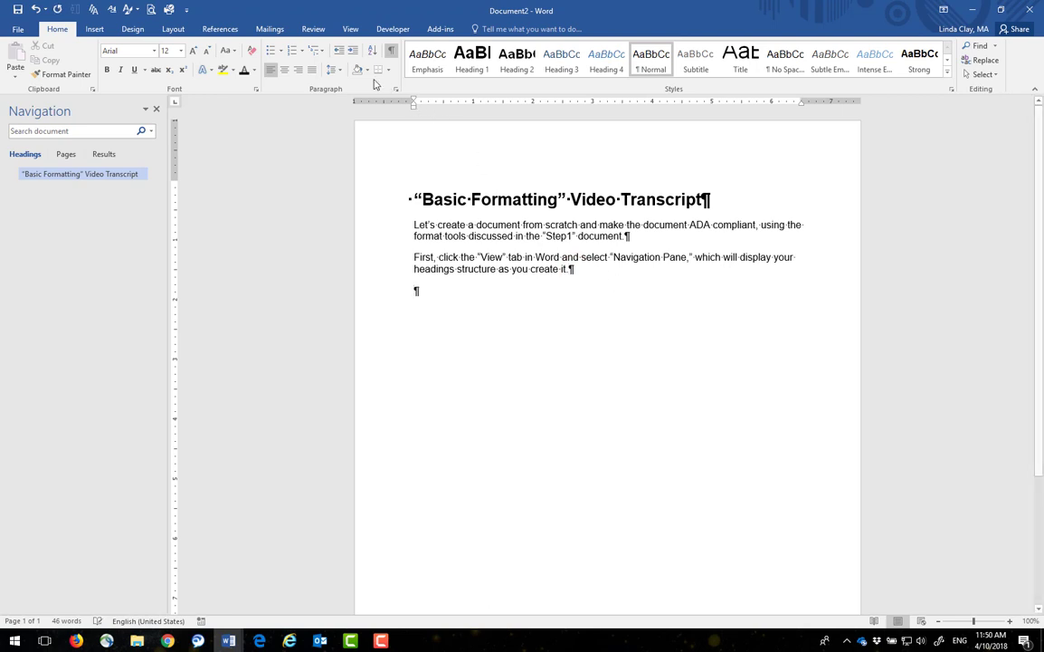
click(270, 52)
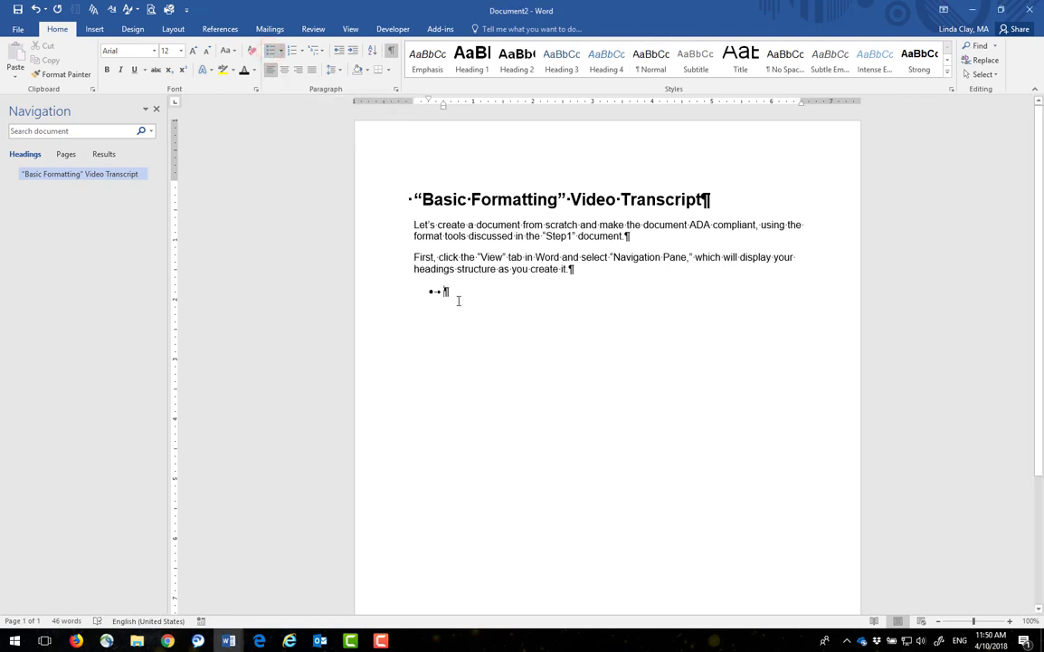
text(Step 1)
key(Return)
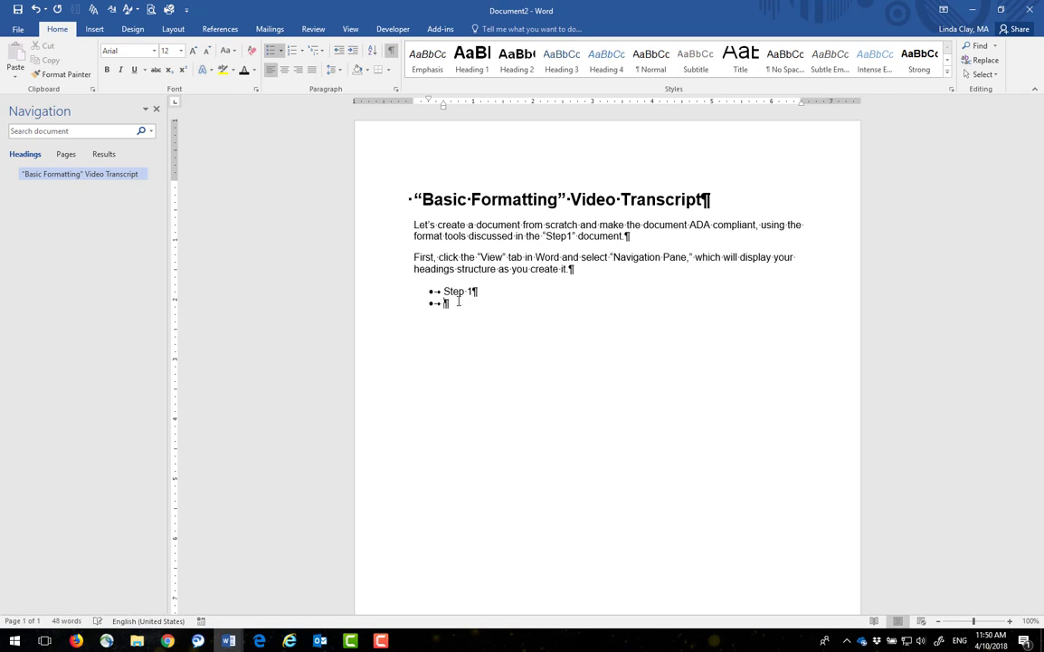
text(Step 2)
drag(441, 291, 477, 304)
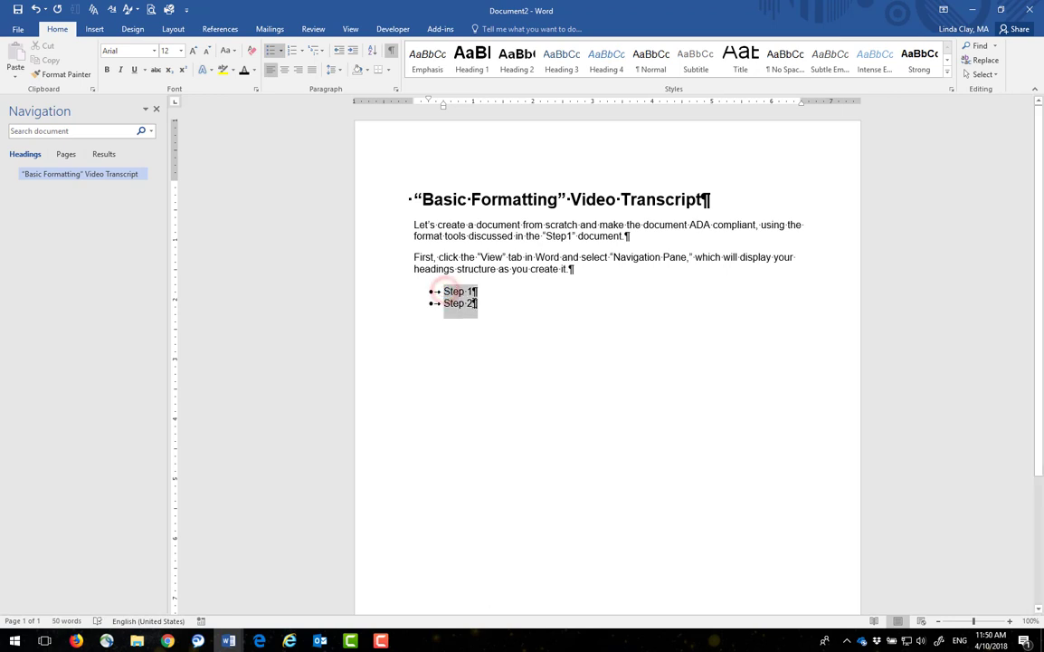
mouse_move(443, 105)
mouse_down()
mouse_move(462, 108)
mouse_move(436, 107)
mouse_up()
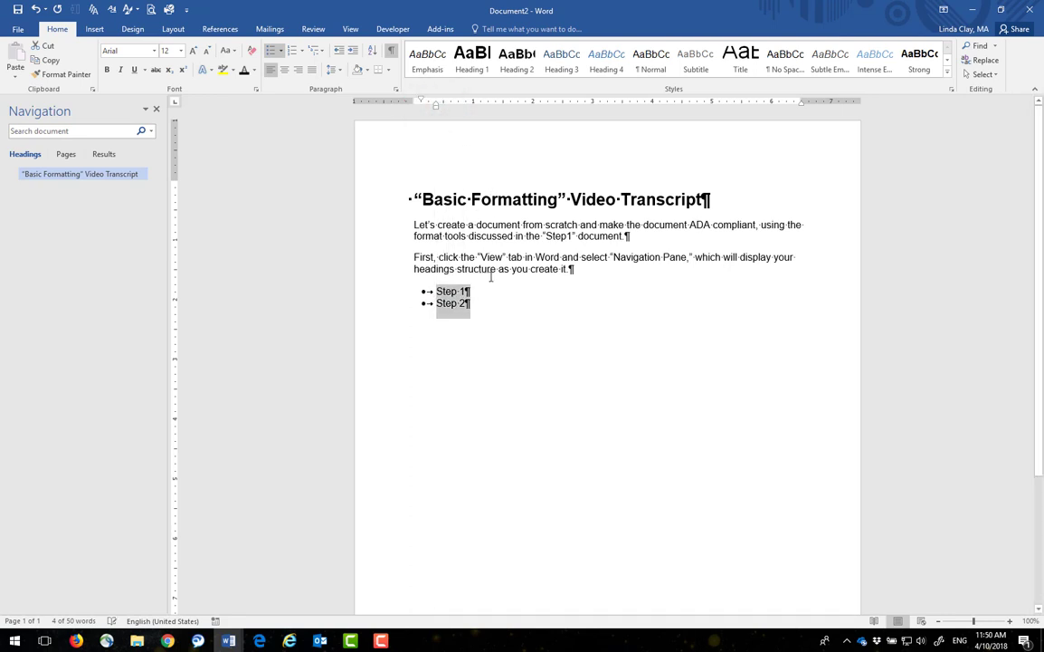
- Remove the bullet formatting from the "Step 1" and "Step 2" lines
click(437, 290)
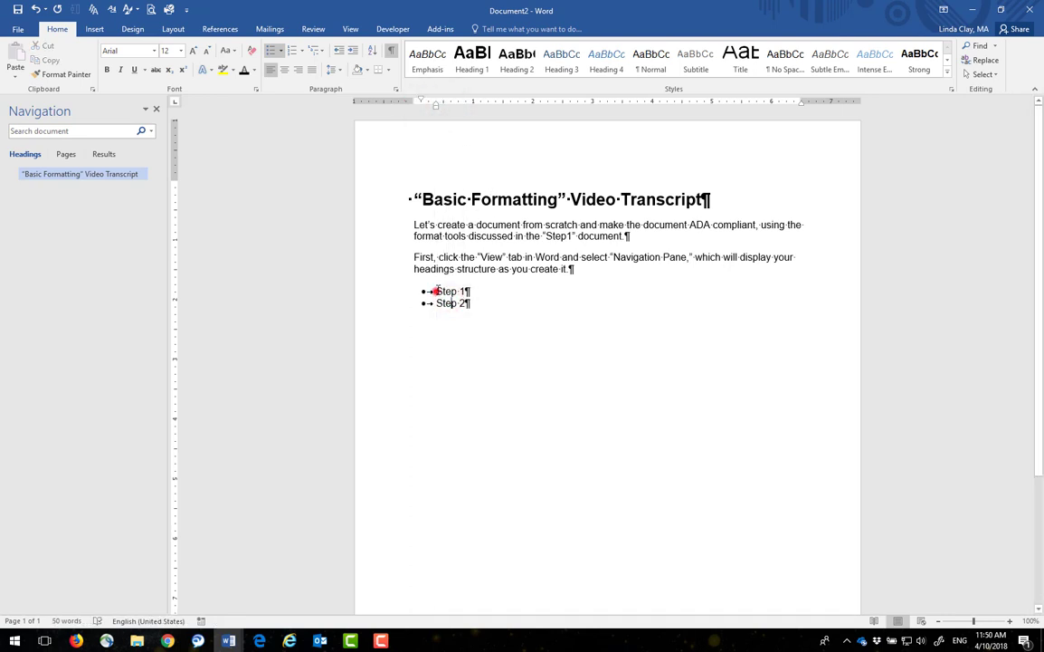
click(269, 52)
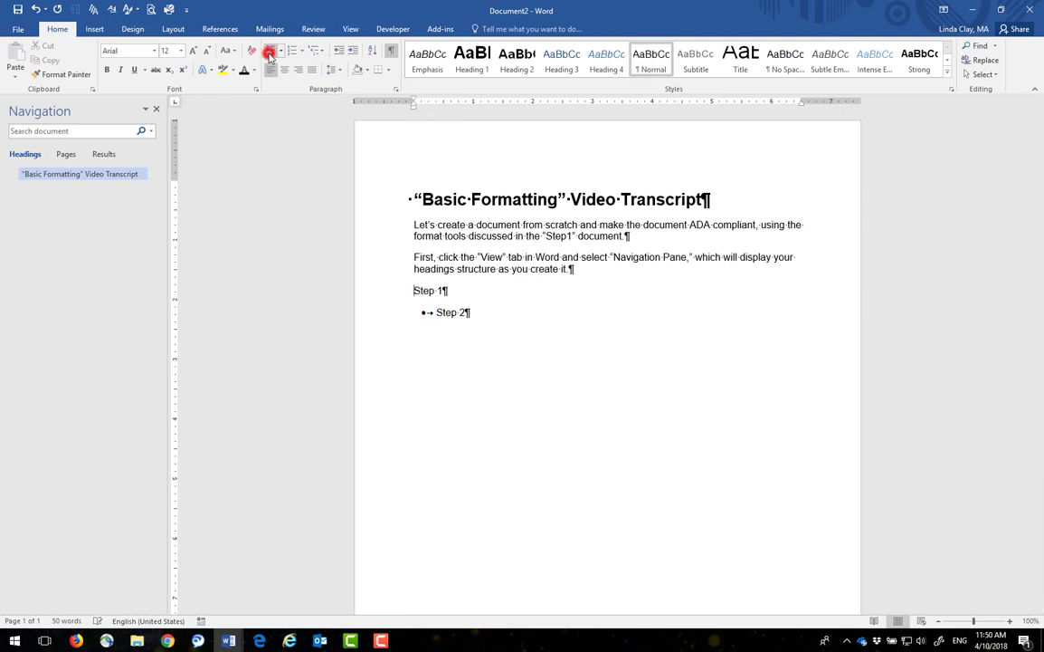
click(438, 314)
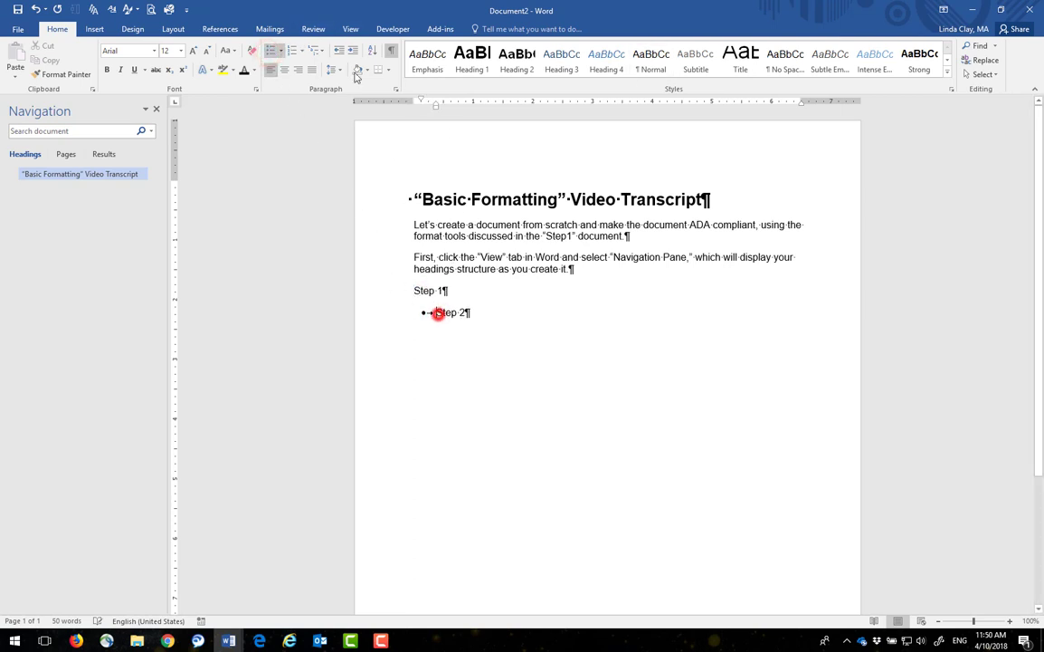
click(271, 51)
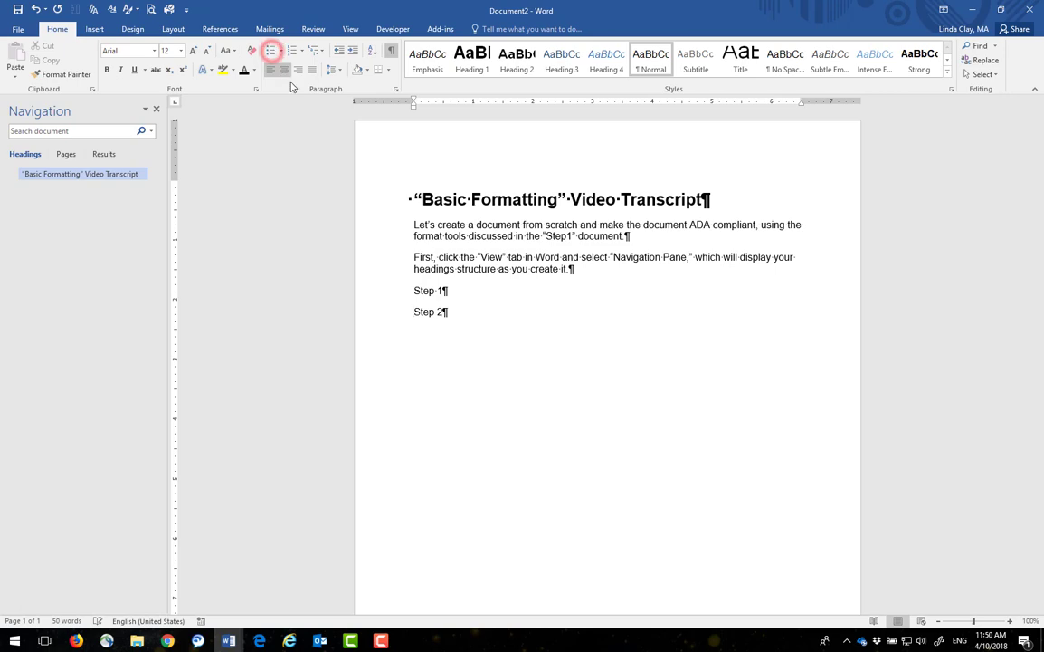
- Set the document's Title property to "Basic Formatting Video Transcript" and return to the document
click(17, 30)
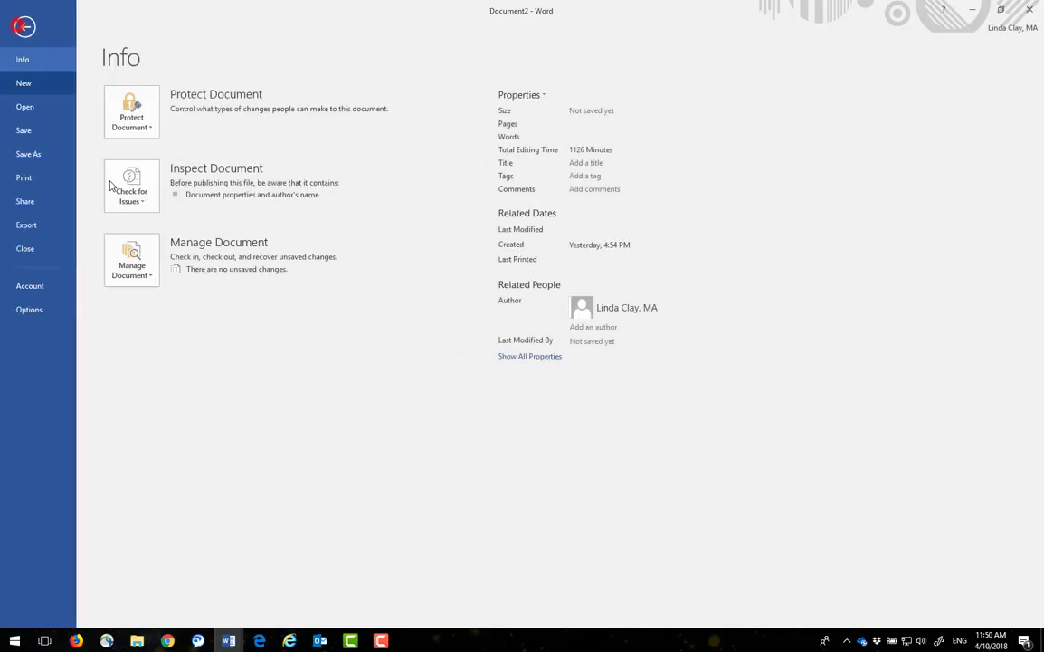
click(593, 163)
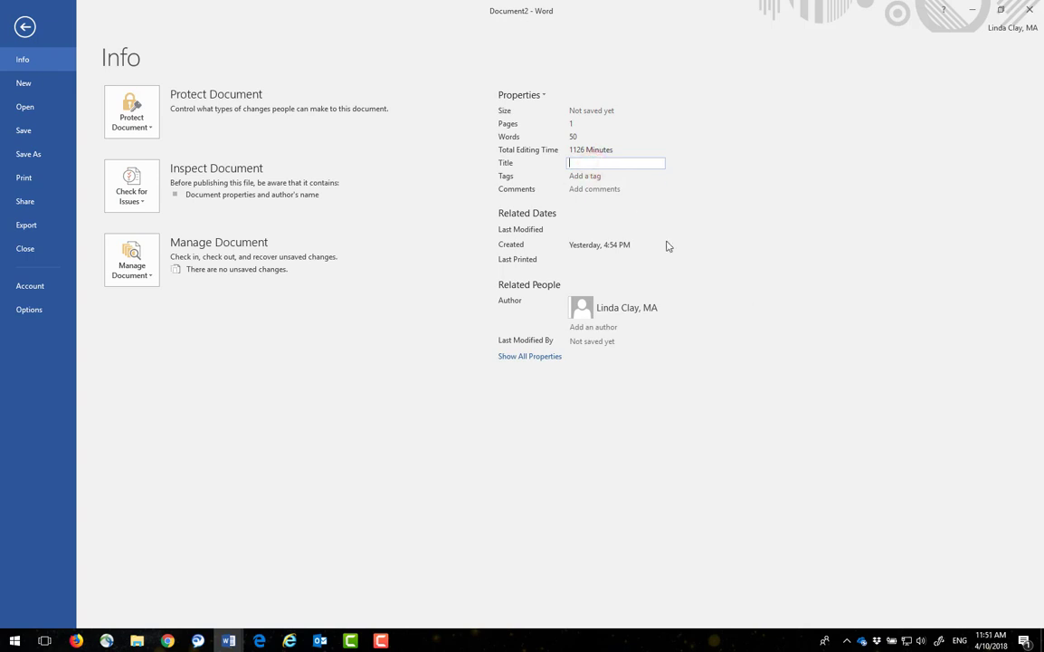
text(Formatting Video Transcript)
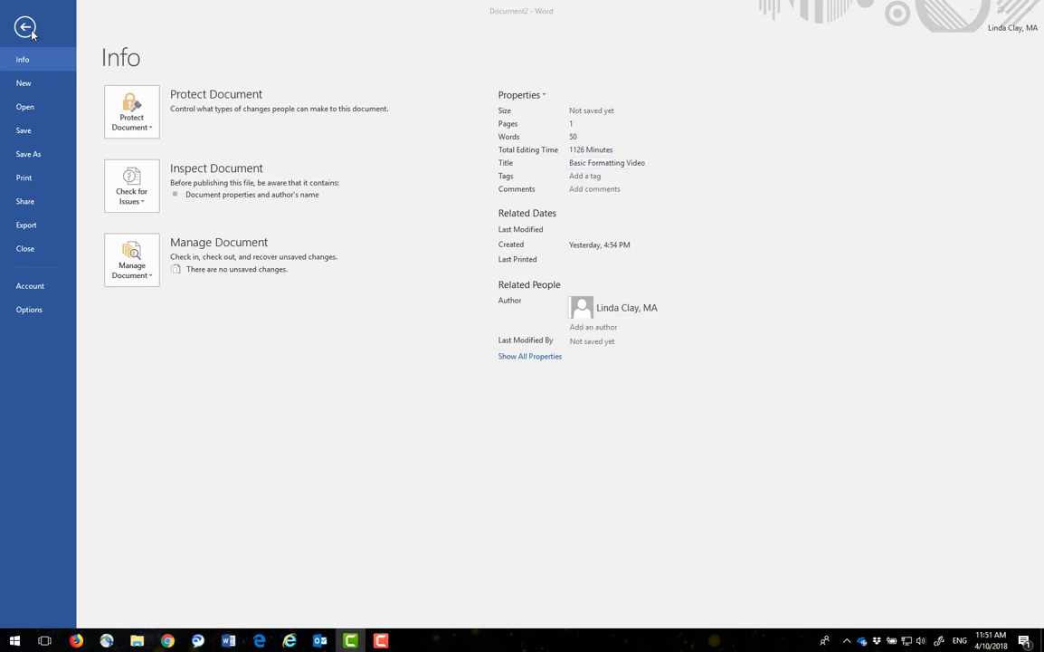
click(25, 28)
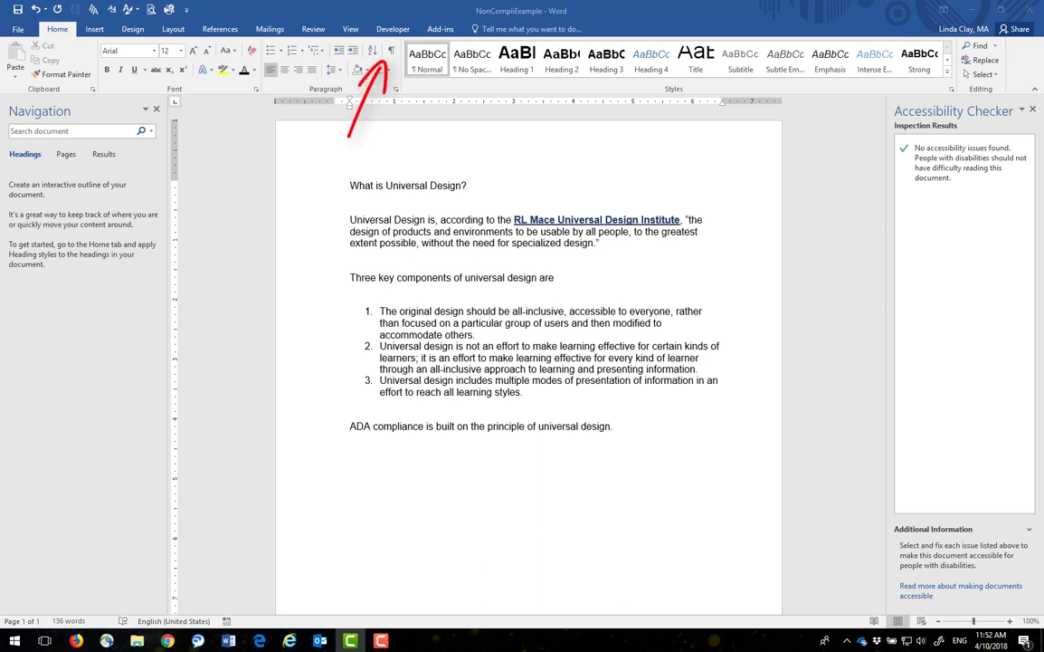
- Show formatting marks in NonCompliExample and set 12 pt spacing after paragraphs as the default for this document only
click(391, 51)
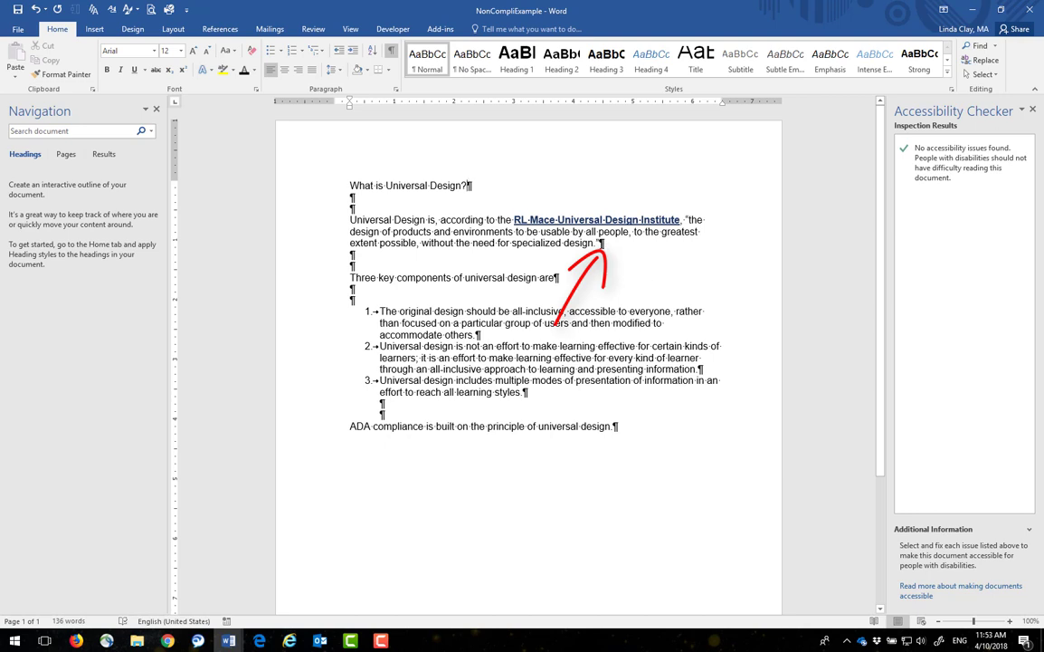
click(543, 218)
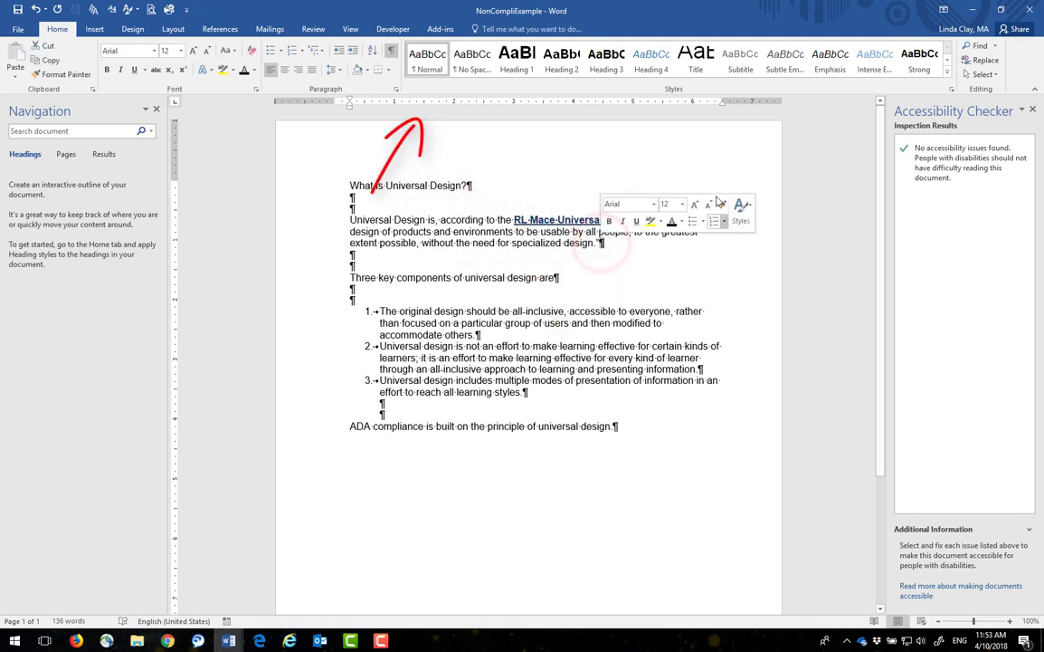
click(395, 89)
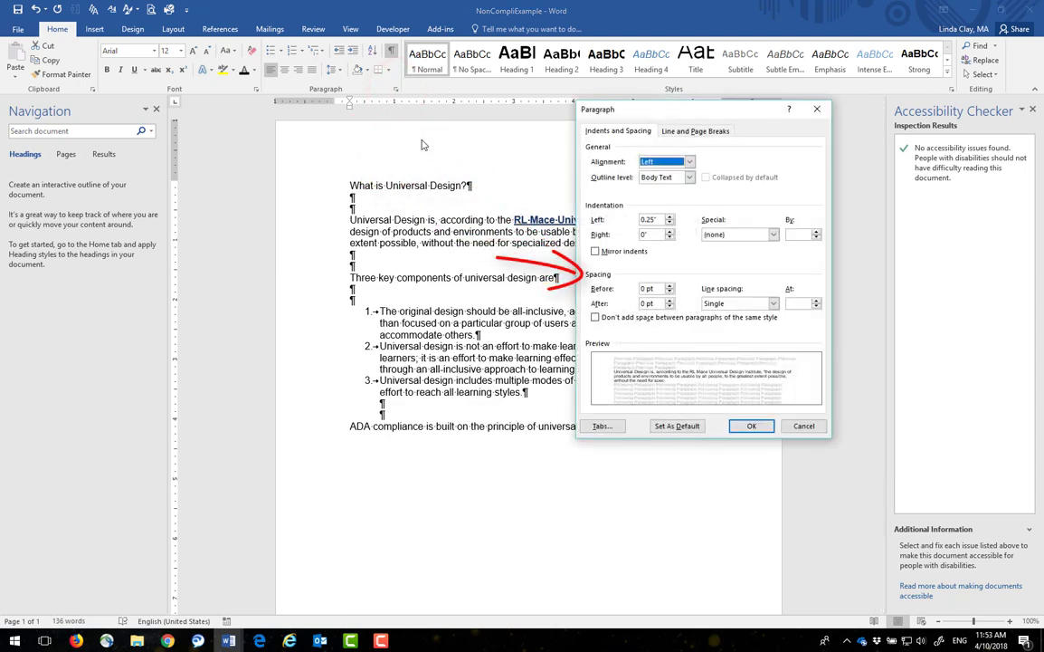
click(670, 302)
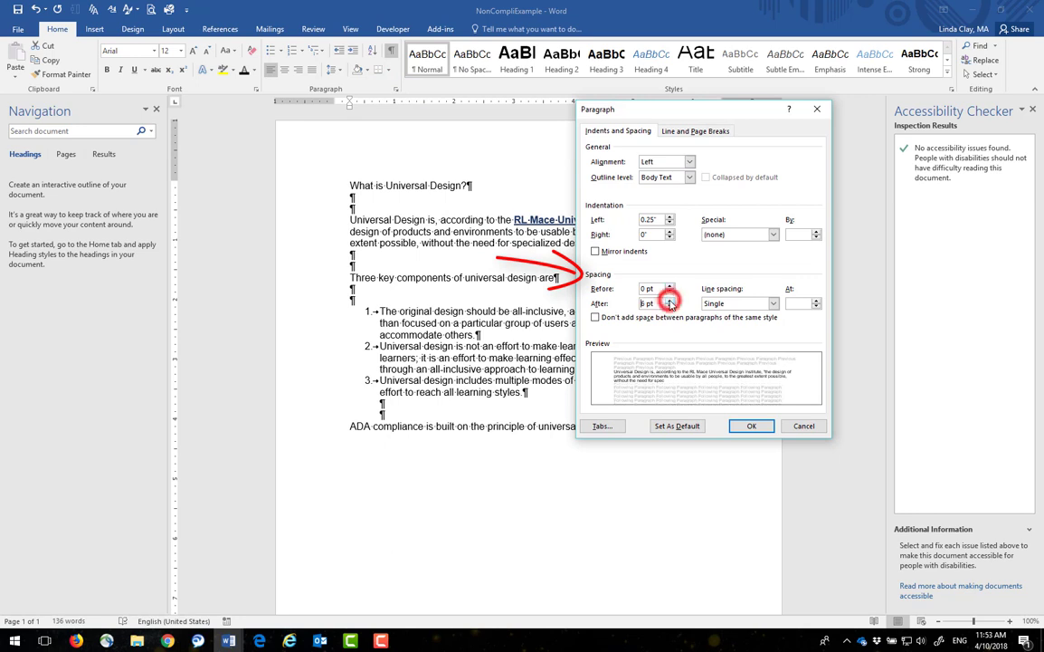
click(670, 301)
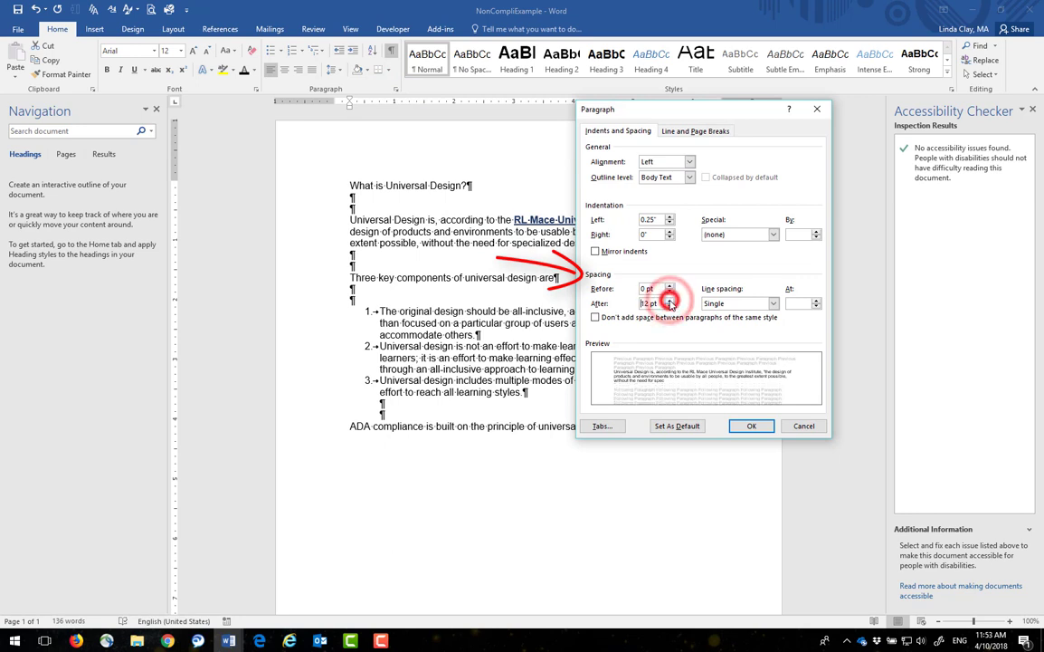
click(678, 426)
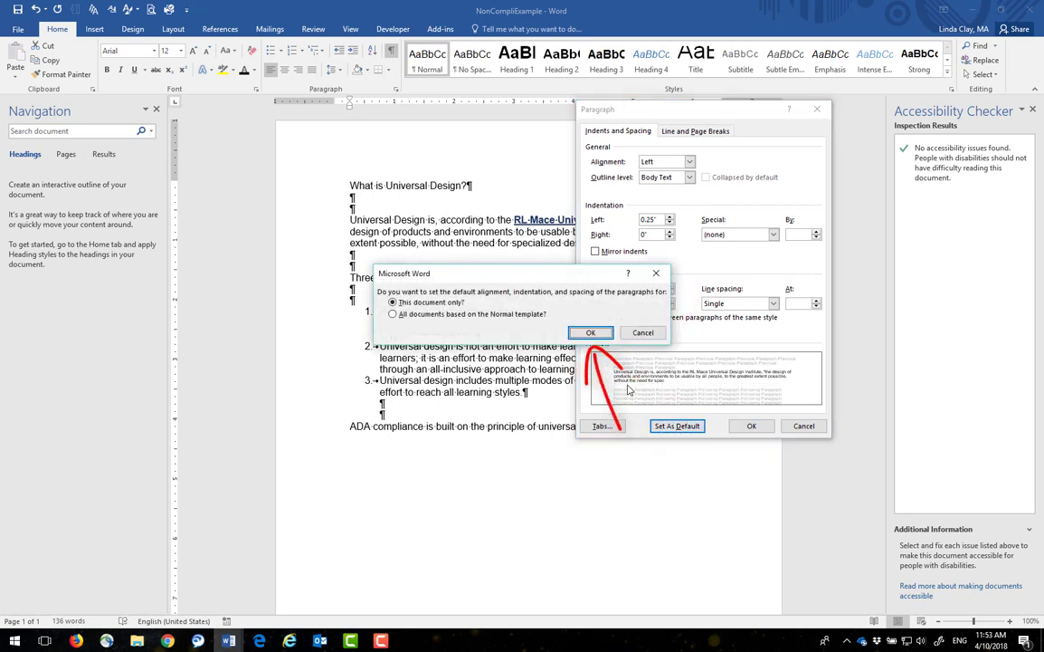
click(594, 334)
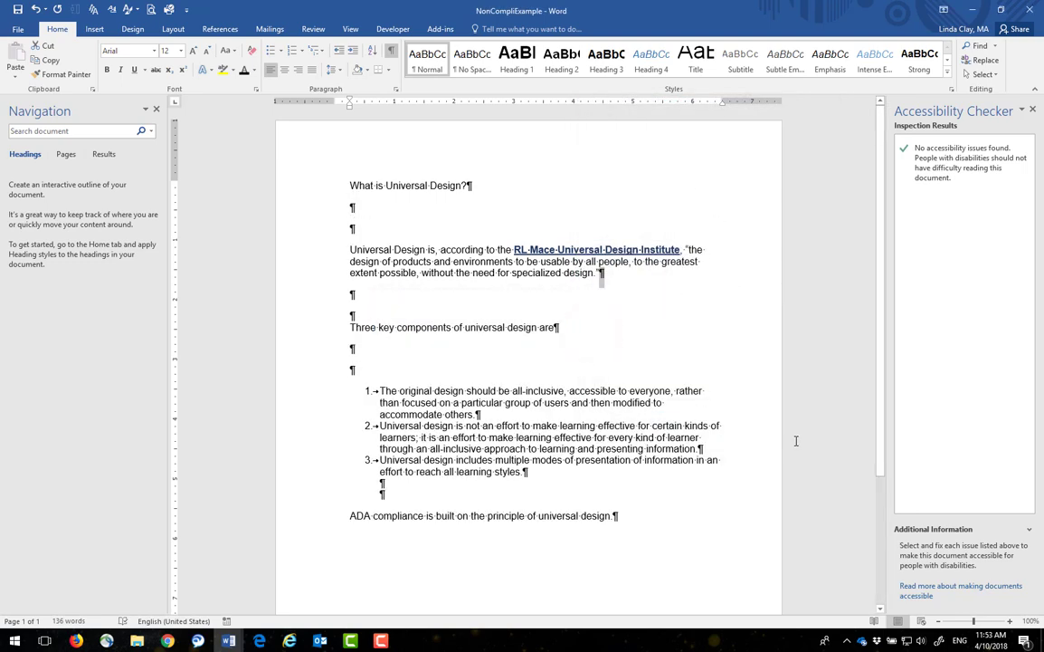
- Delete the blank paragraphs below the title line, the definition paragraph and the "Three key components" line
click(398, 210)
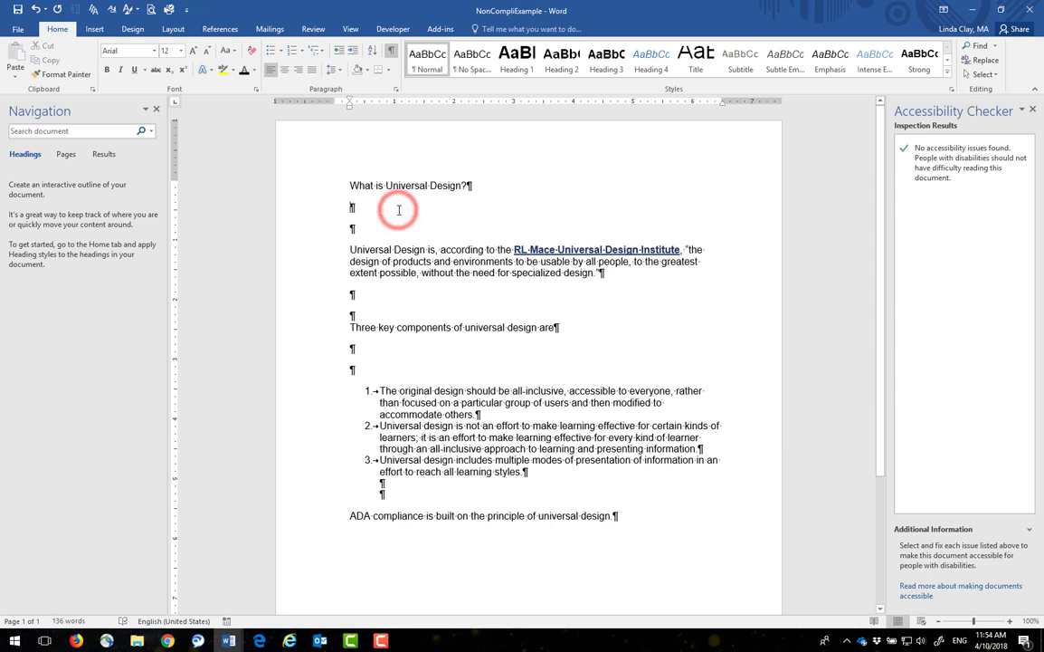
key(Delete)
key(Delete)
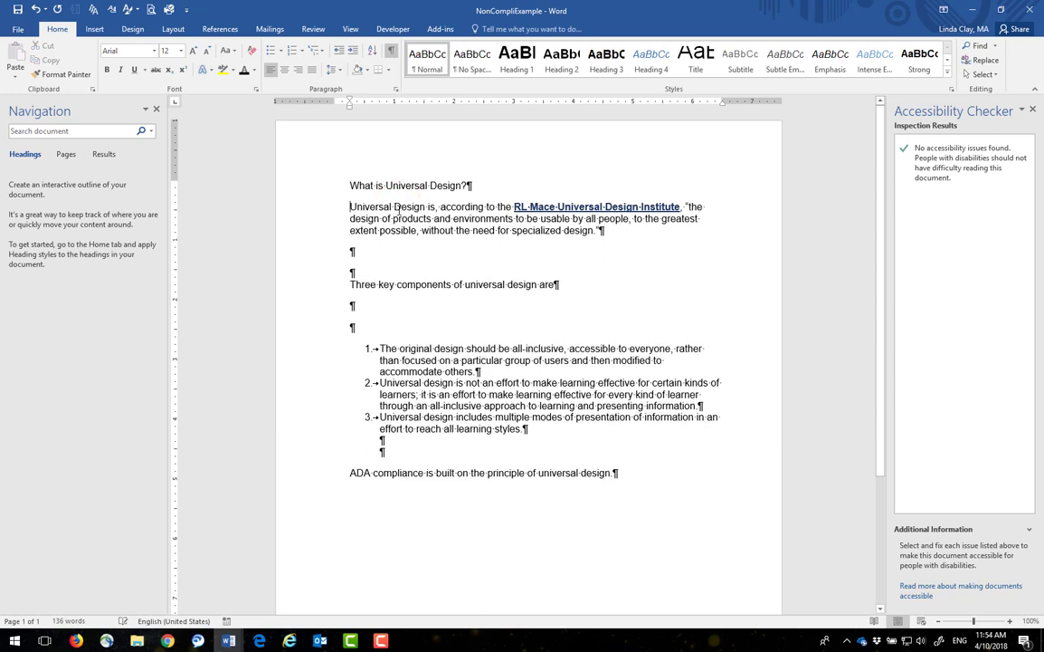
key(Down)
key(Down)
key(Down)
key(Delete)
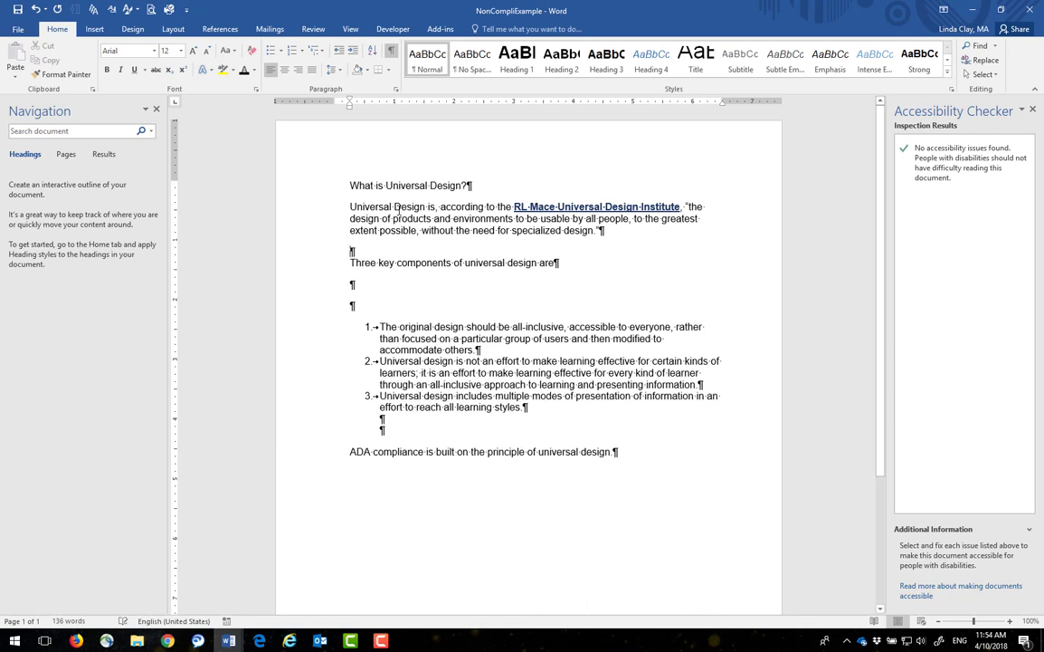
key(Delete)
key(Down)
key(Delete)
key(Delete)
- Delete the two blank paragraphs between the numbered list and the closing "ADA compliance" sentence
key(Down)
key(Down)
key(Down)
key(Down)
key(Down)
key(Down)
key(Down)
key(Down)
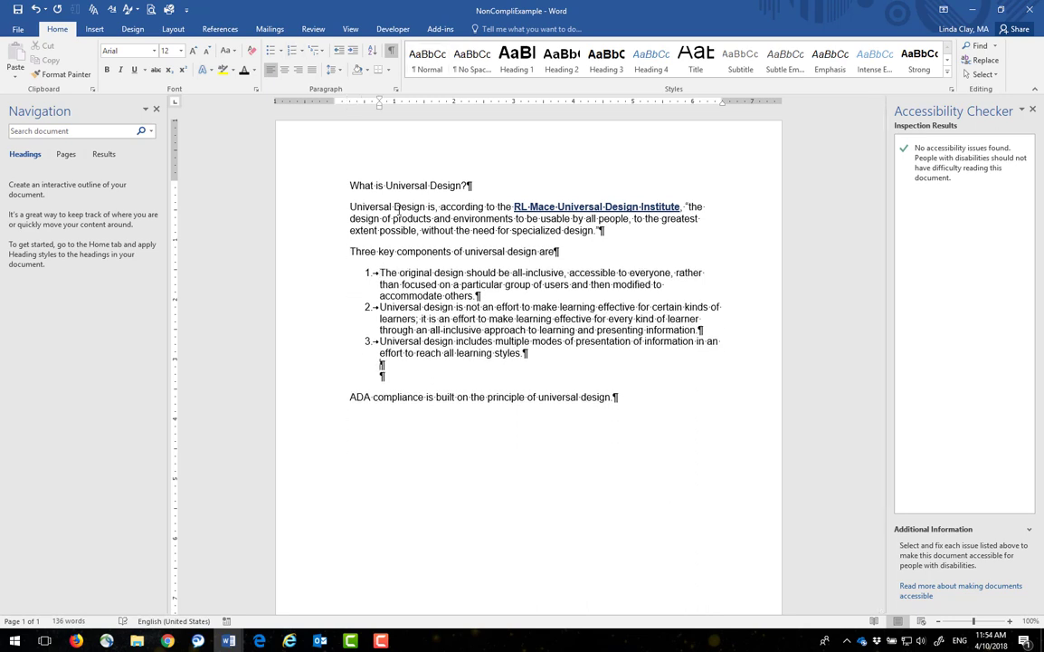
key(Delete)
key(Delete)
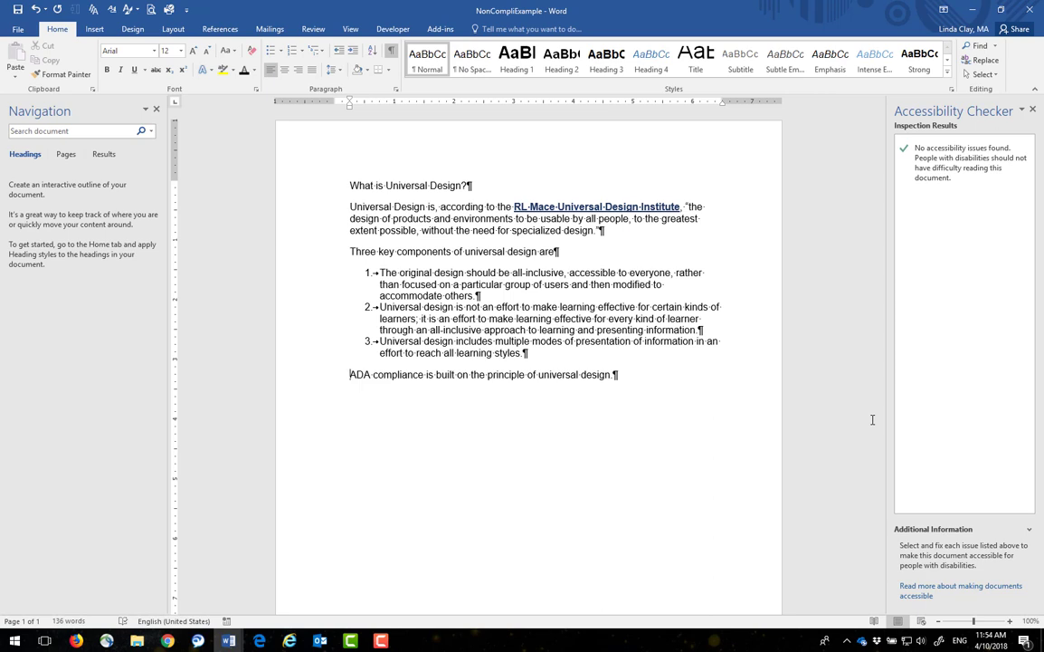
- Set the line spacing of the entire NonCompliExample document text to 1.15
drag(349, 184, 620, 384)
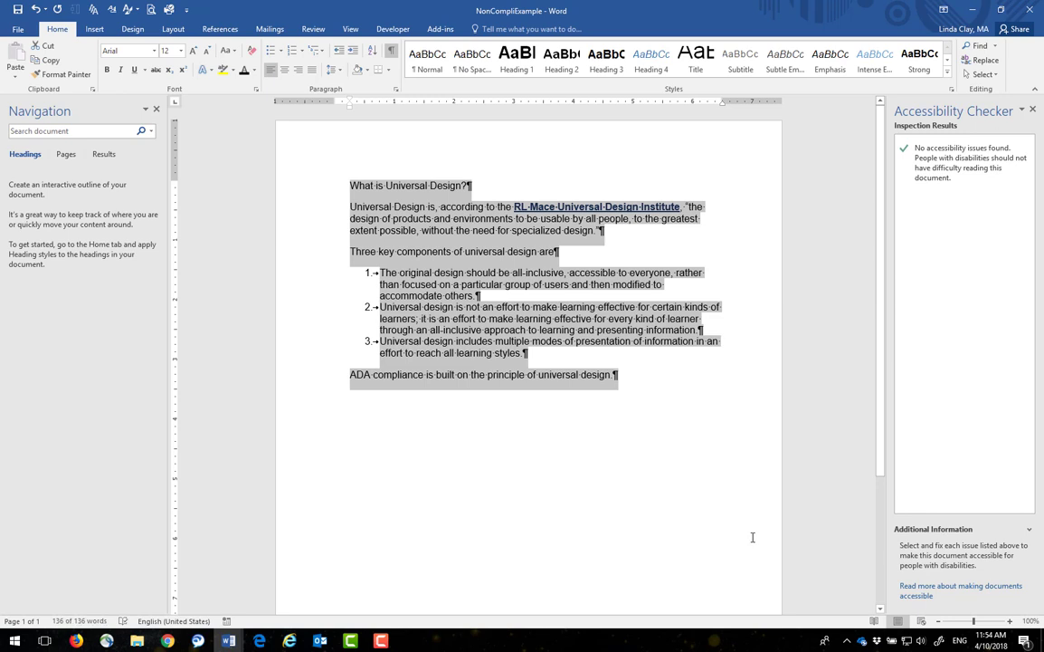
click(340, 72)
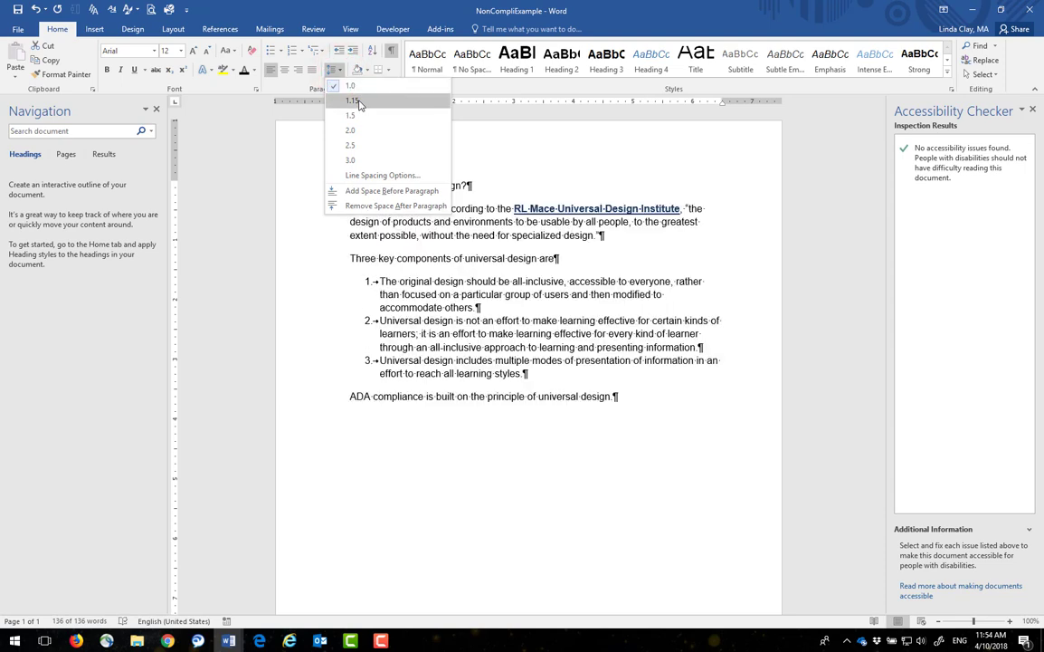
click(355, 101)
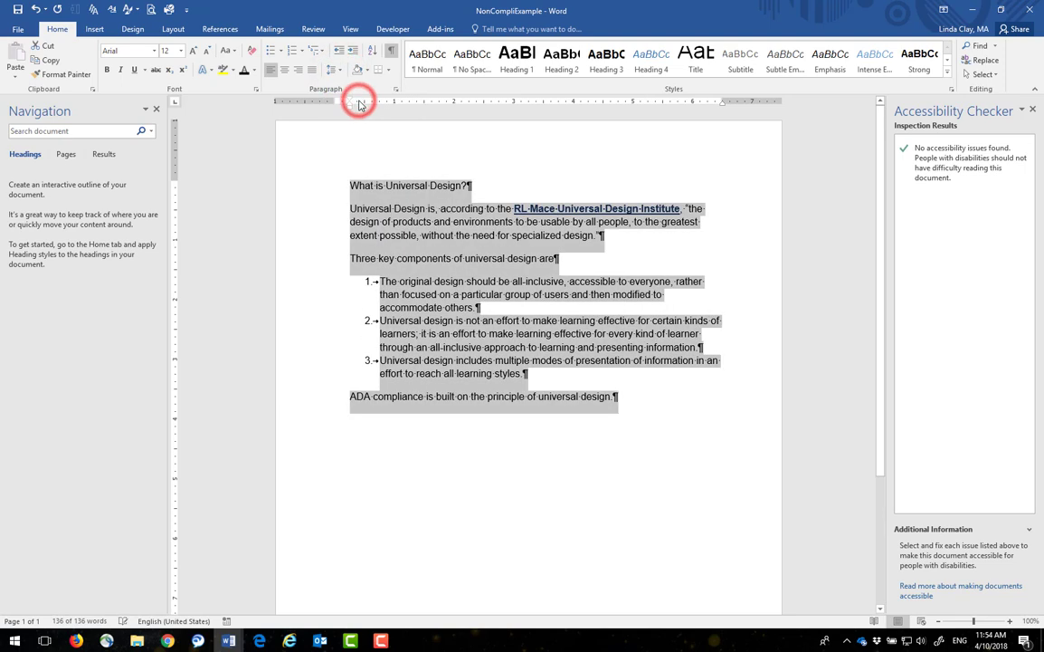
click(749, 496)
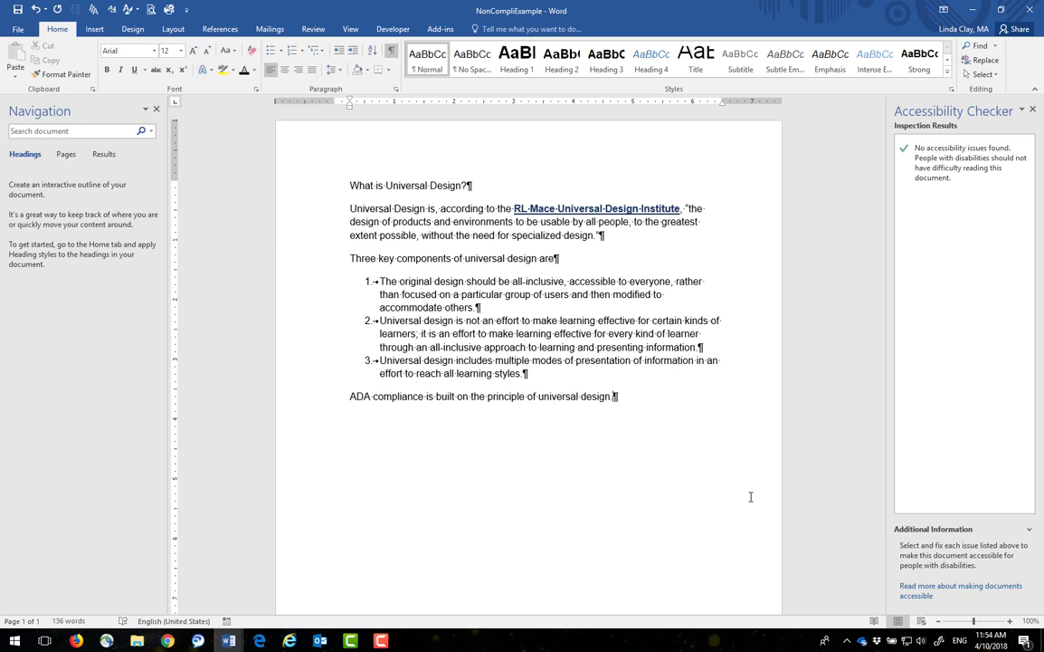
- Apply the Heading 1 style to the "What is Universal Design?" line at the start of the document
click(351, 186)
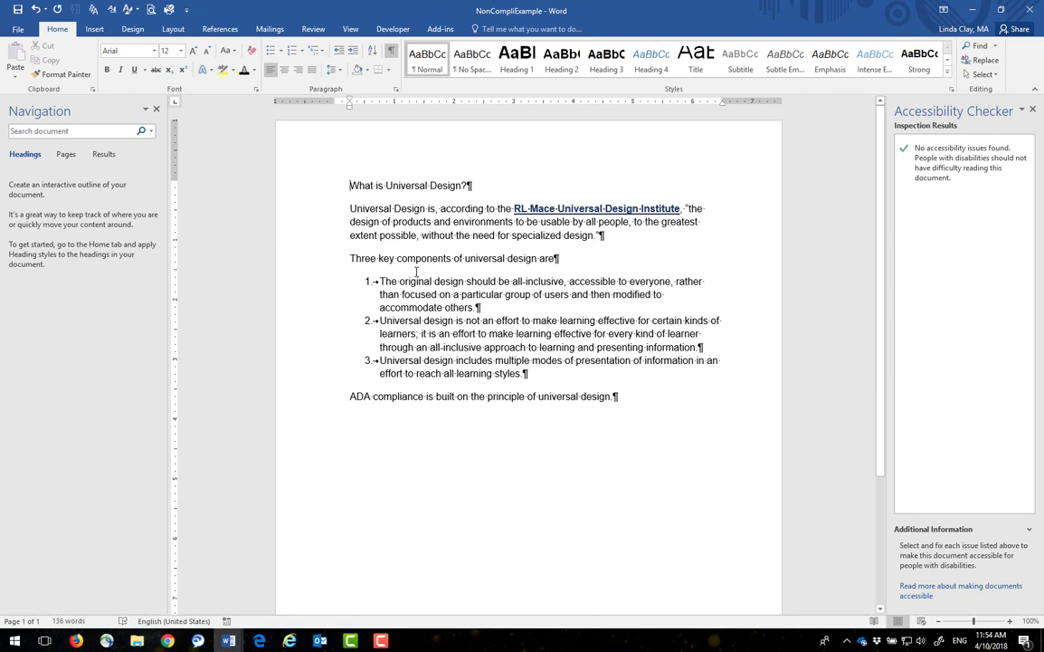
click(521, 67)
click(521, 67)
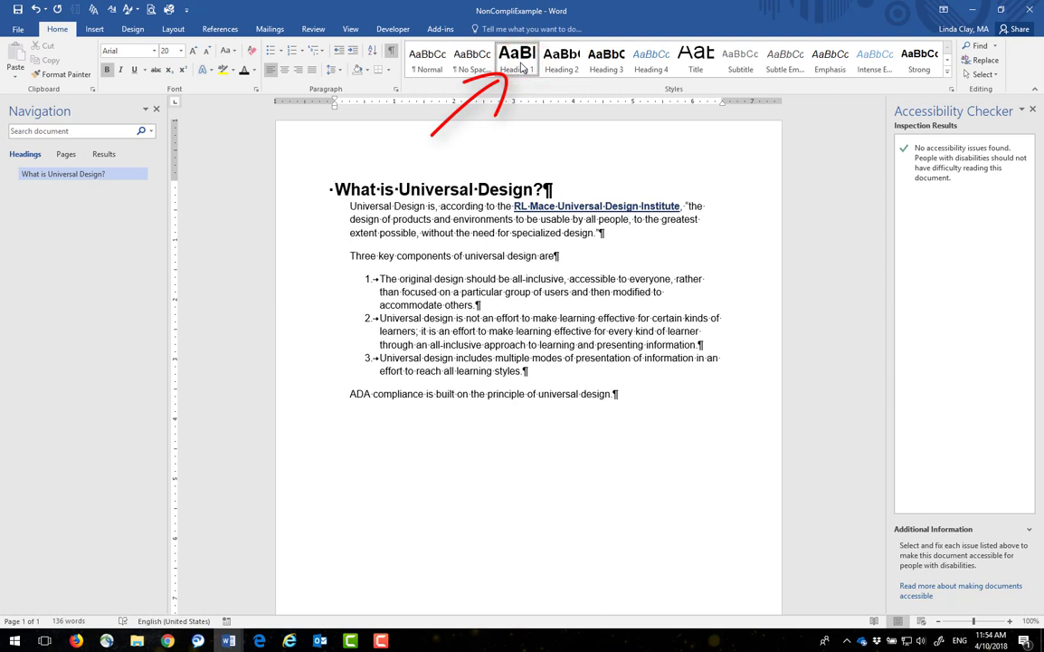
- Inspect the Heading 1 style's modification settings and close them without making changes
right_click(522, 67)
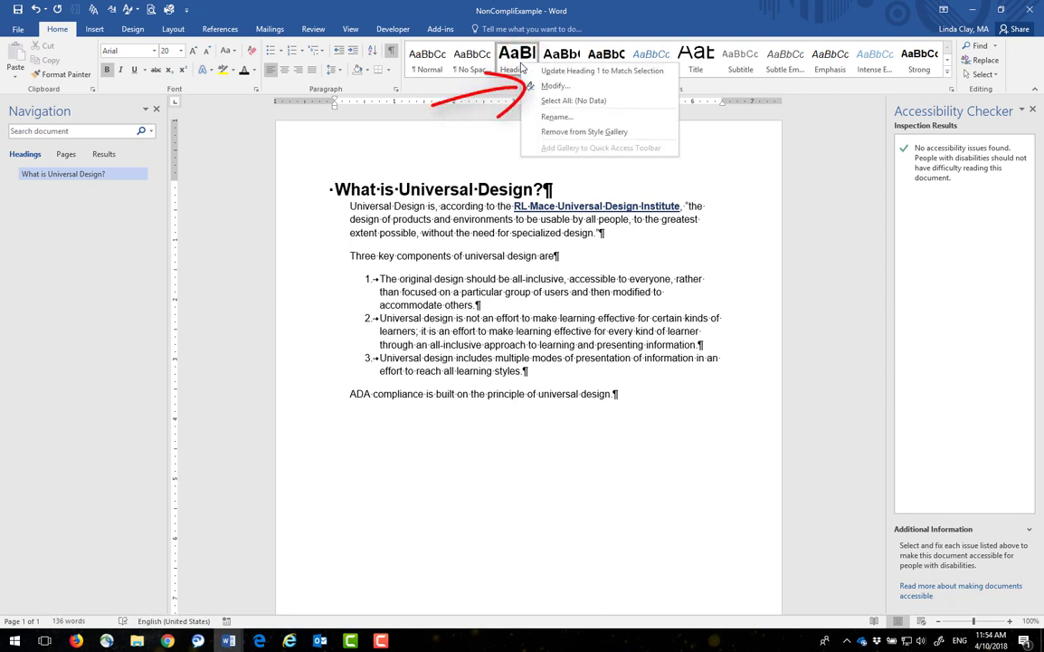
click(554, 86)
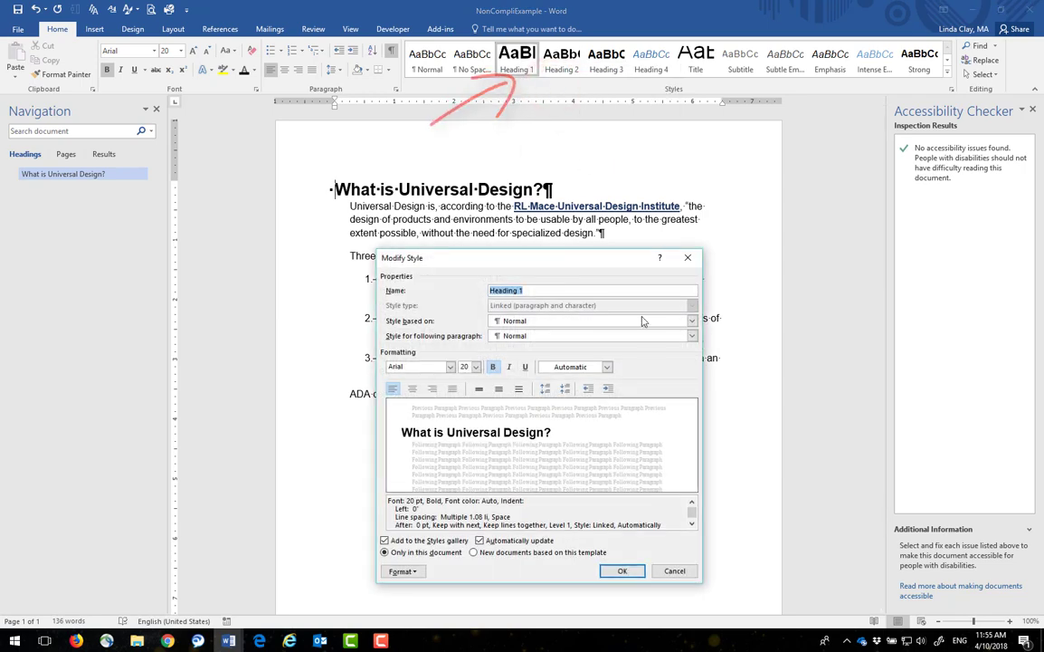
click(677, 571)
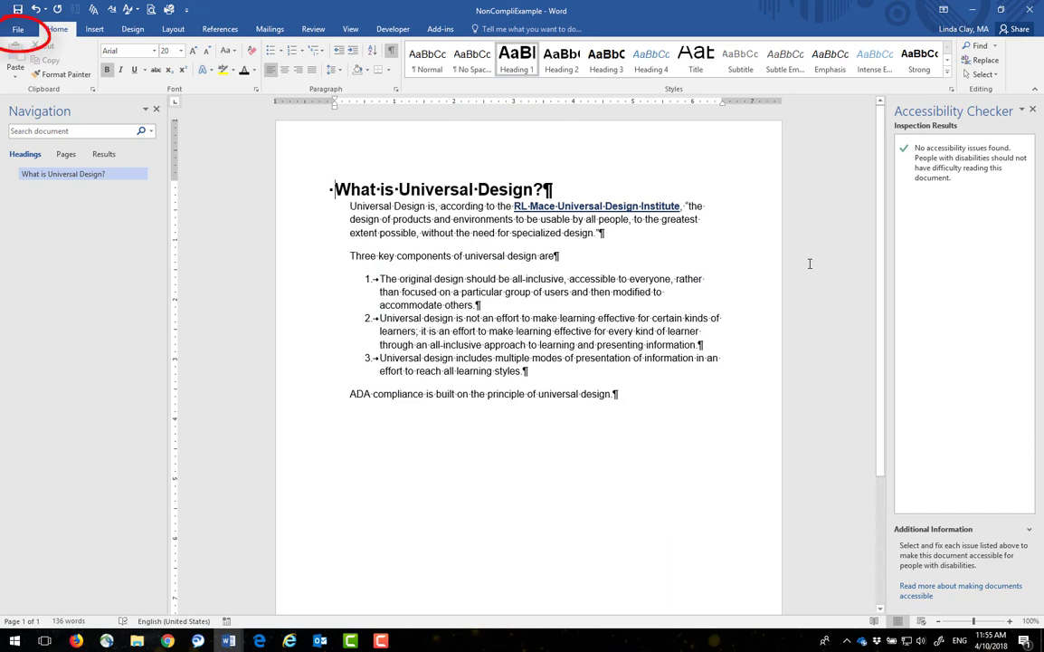
- Set the document's Title property to "What Is Universal Design"
click(19, 30)
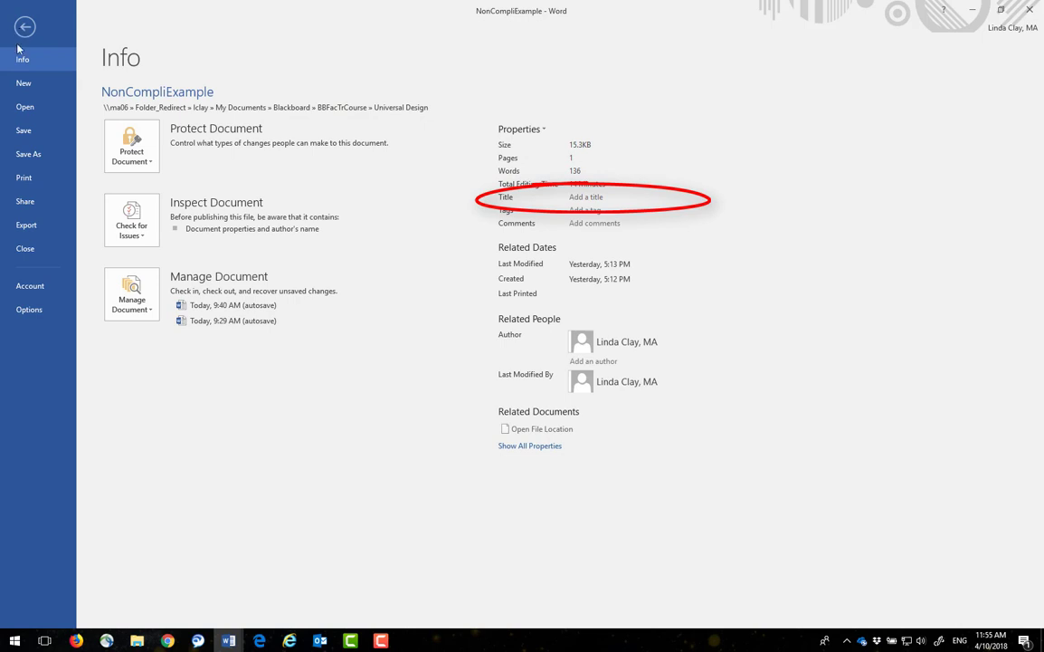
click(575, 199)
text(What Is )
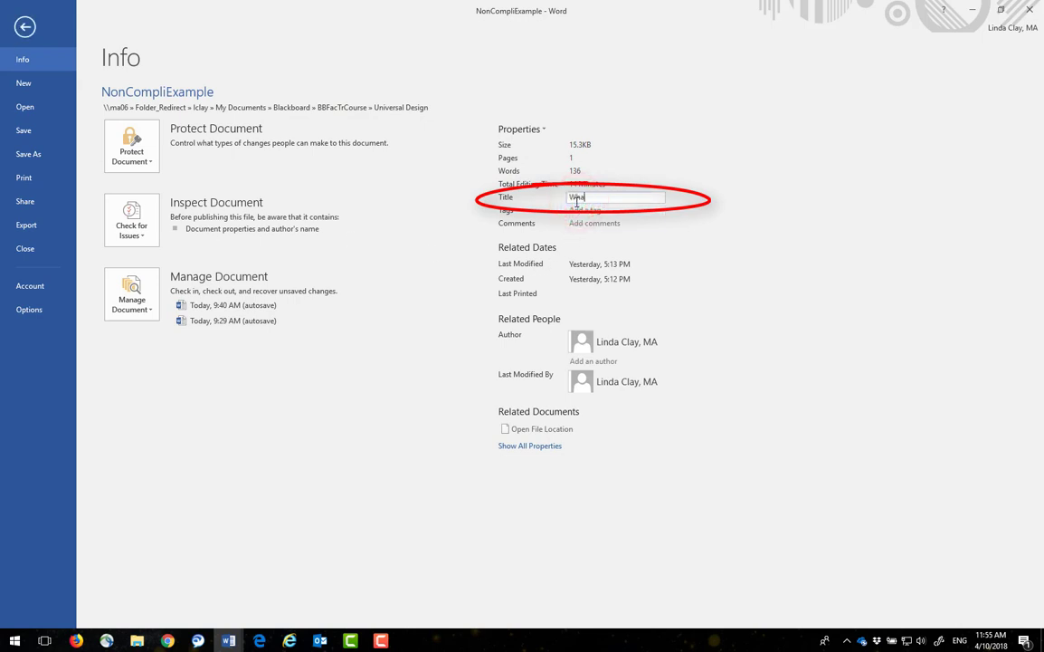
text(Universal Design)
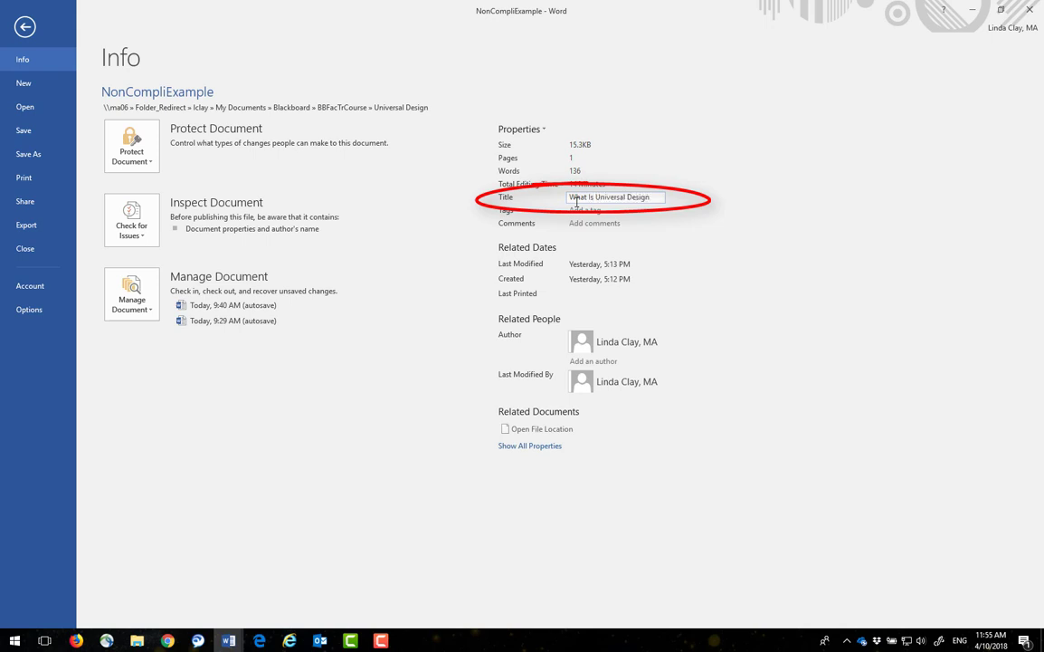